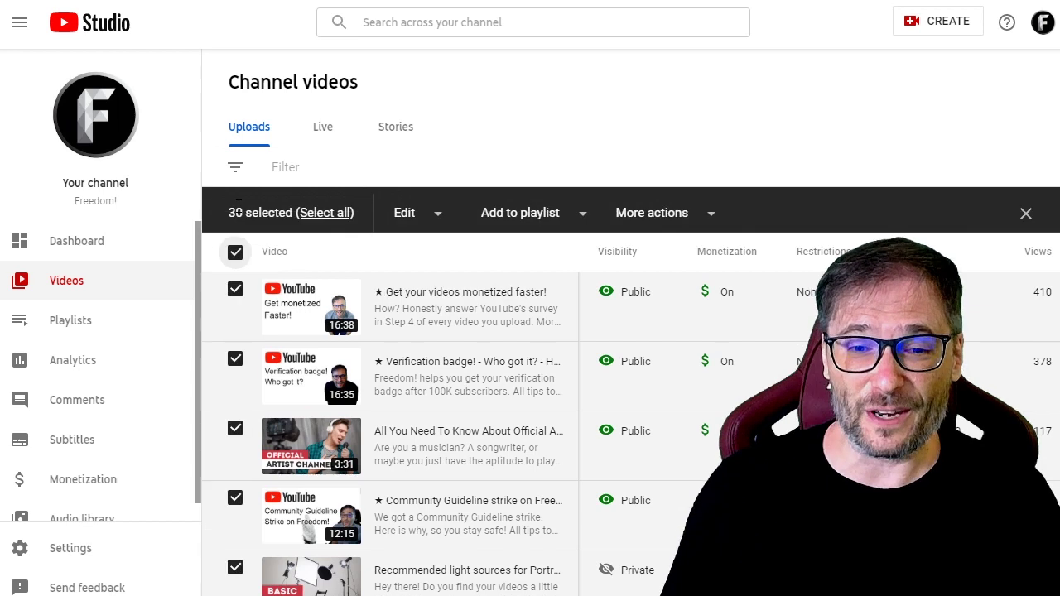
# Step: Select all of the channel's uploaded videos and add an upload policy edit set to Monetize in all countries
pyautogui.click(316, 217)
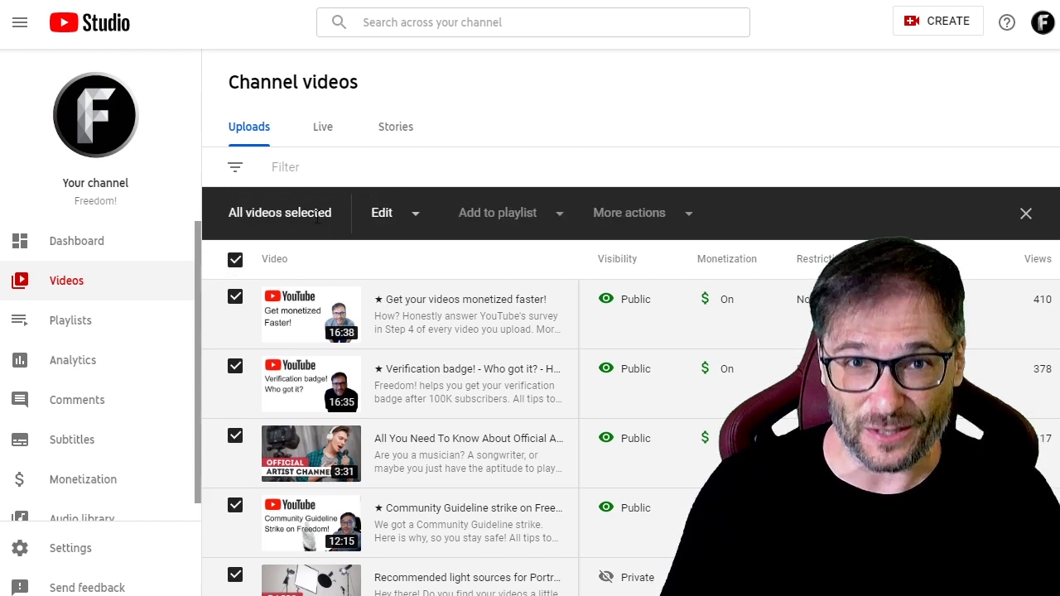
pyautogui.click(382, 213)
pyautogui.scroll(-2, 370, 315)
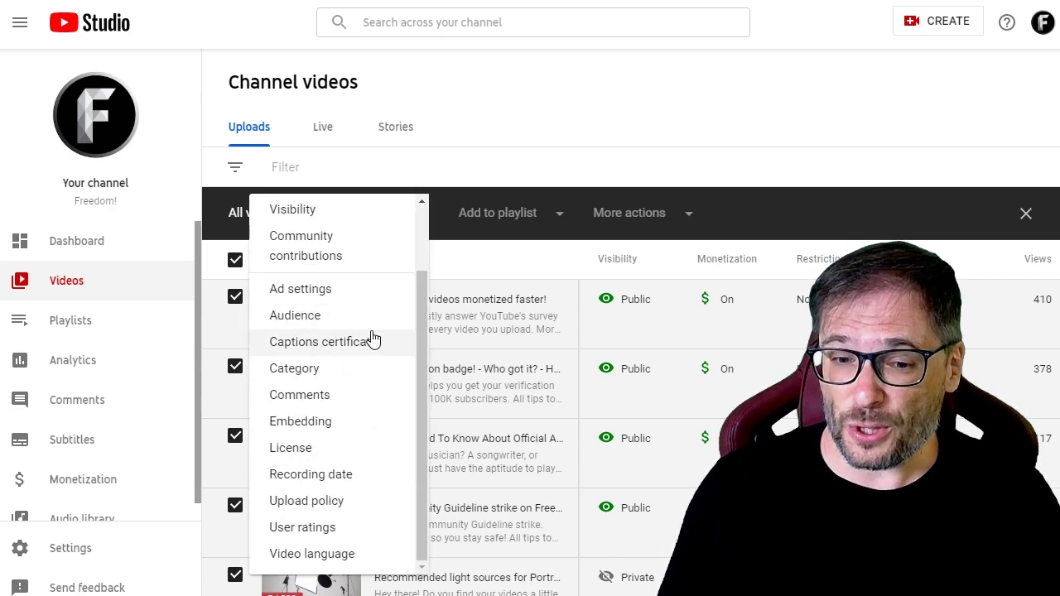
pyautogui.click(334, 501)
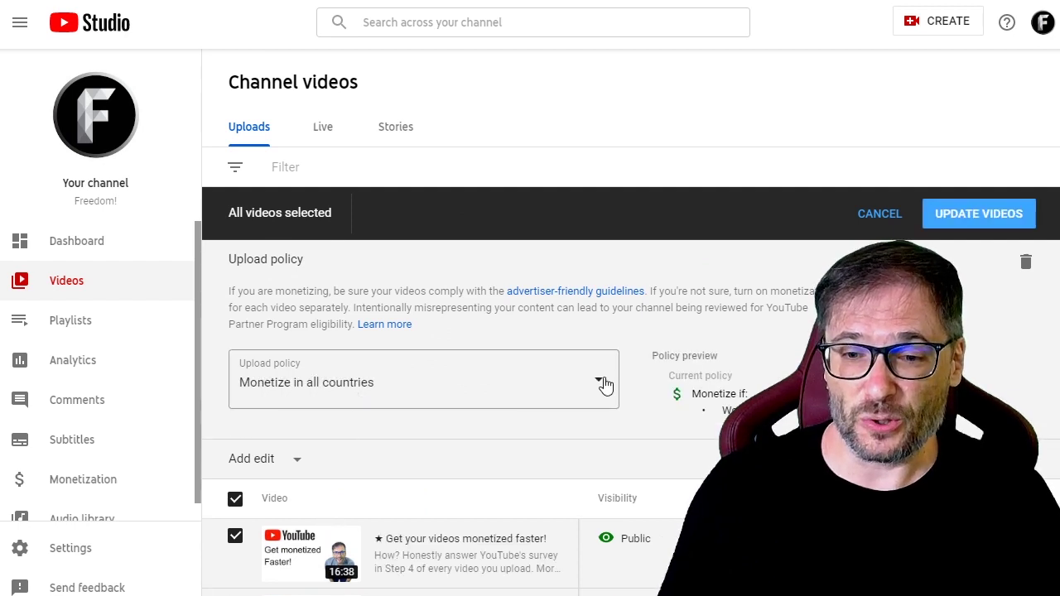
pyautogui.scroll(-1, 607, 418)
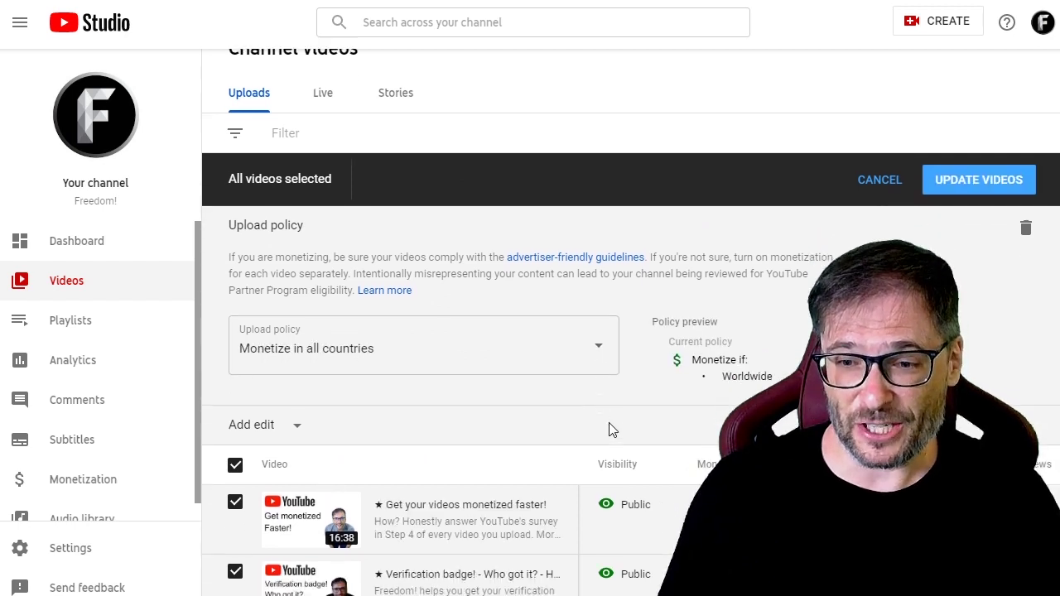
# Step: Add an ad settings edit that updates the type of ads, leaving the location of ads out of the update
pyautogui.click(290, 416)
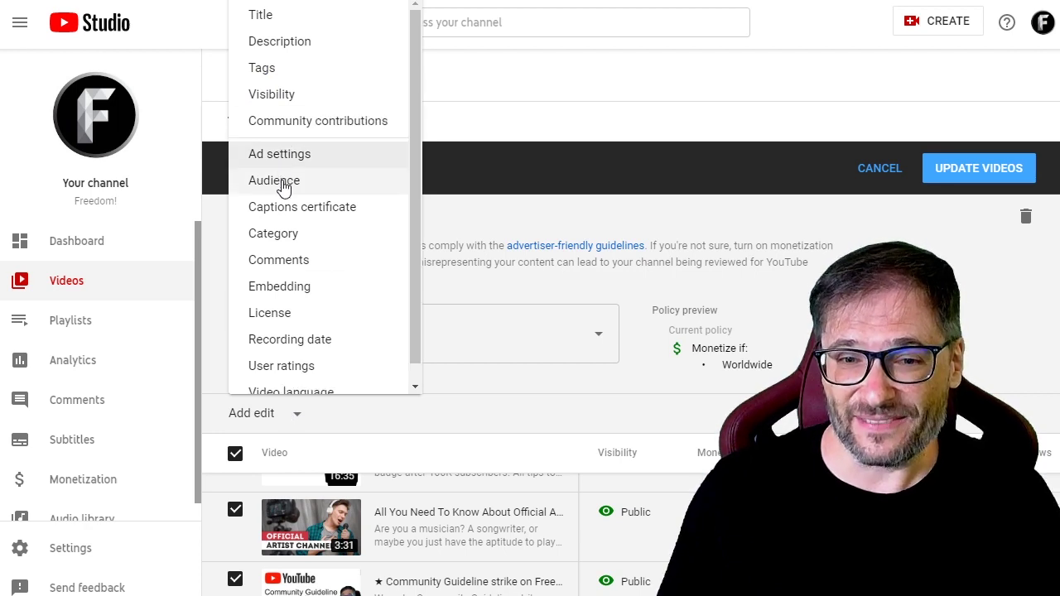
pyautogui.click(284, 159)
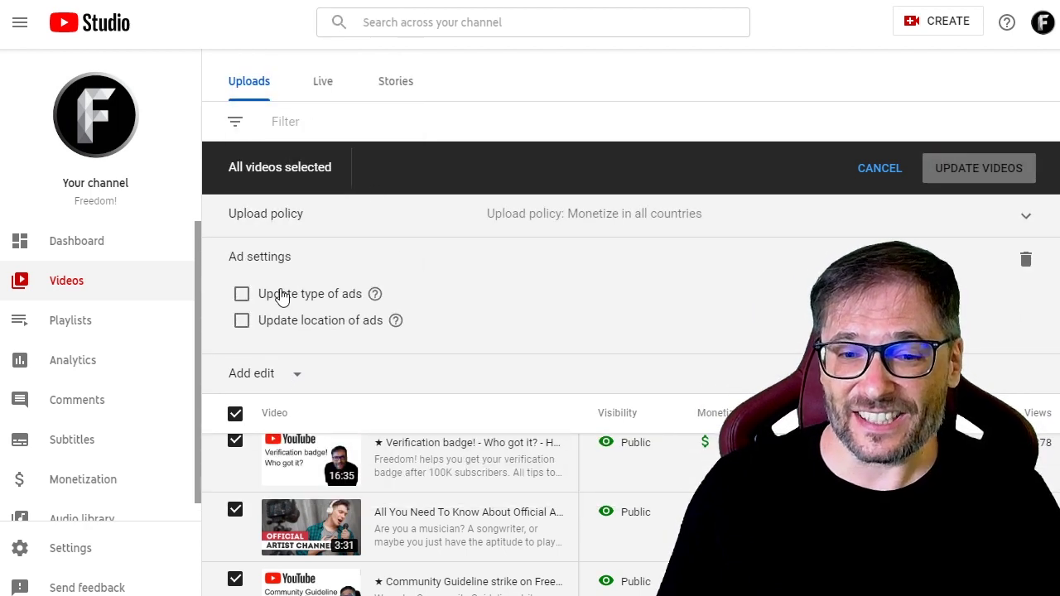
pyautogui.click(241, 296)
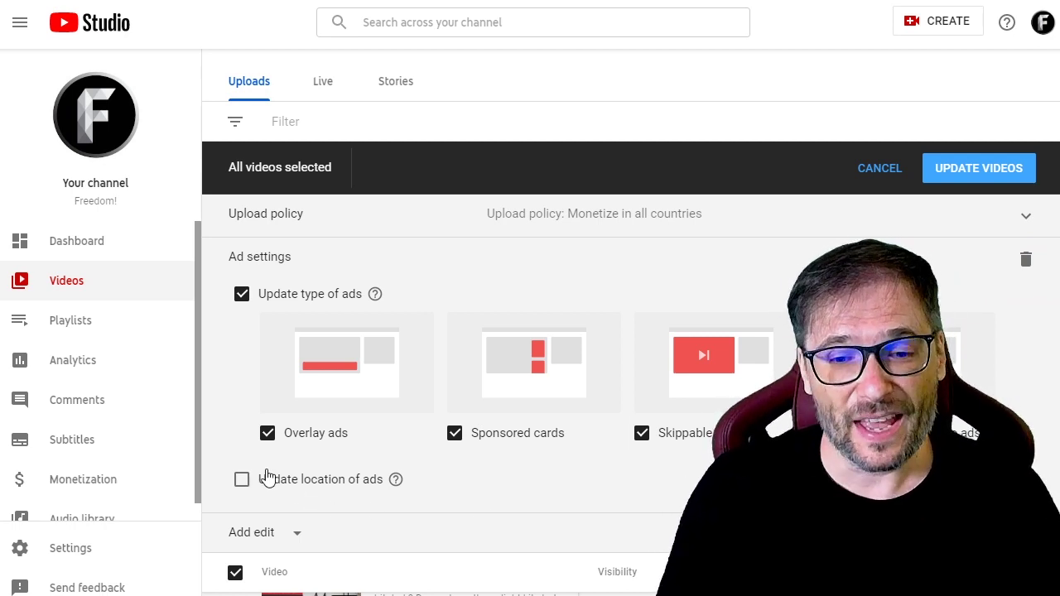
pyautogui.click(242, 482)
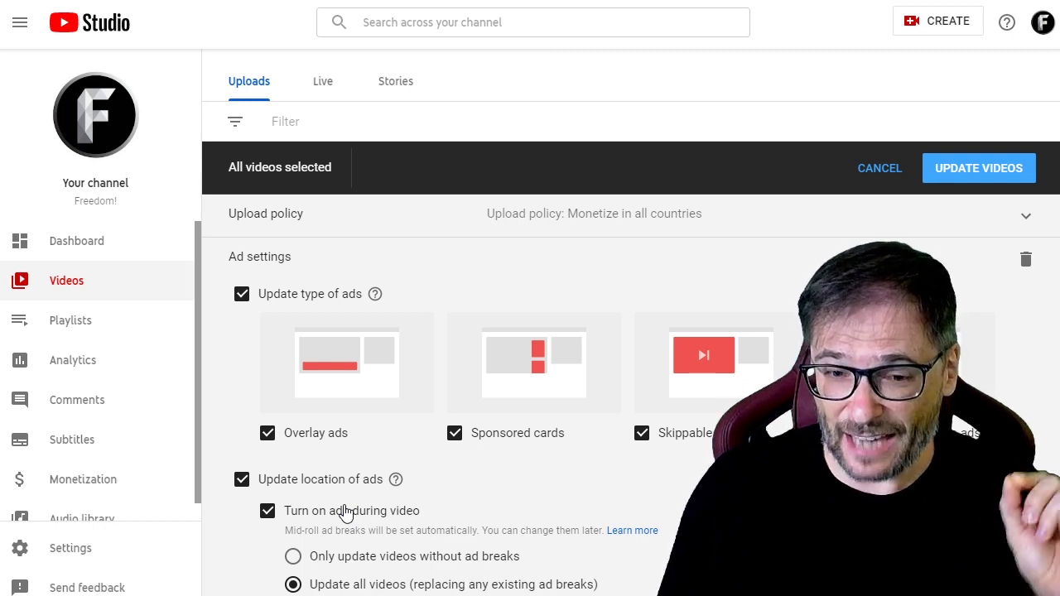
pyautogui.click(242, 482)
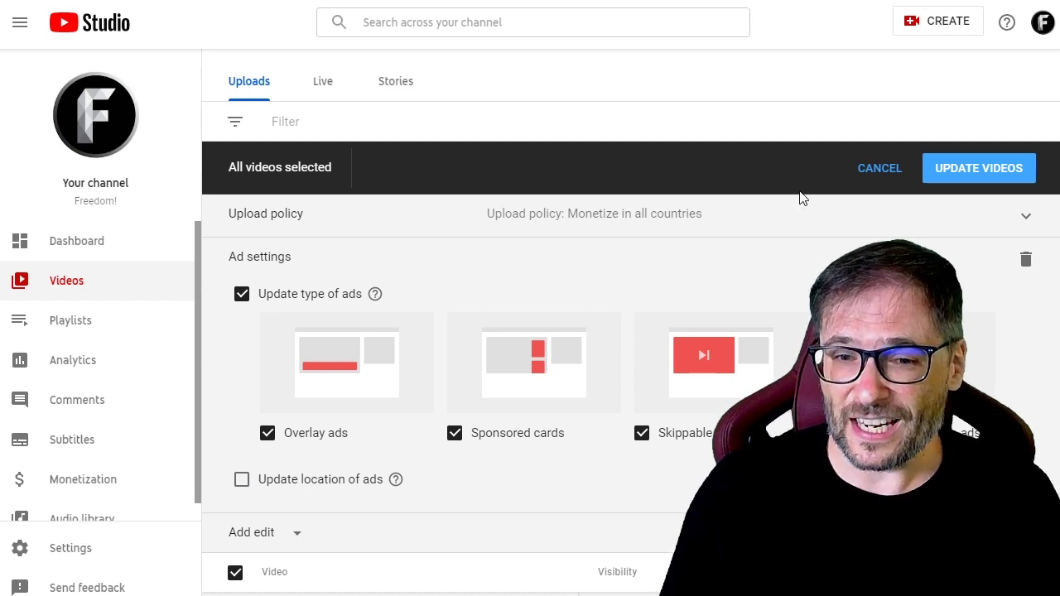
# Step: Request the bulk update, acknowledge the implications of the action, and back out of the confirmation
pyautogui.click(952, 168)
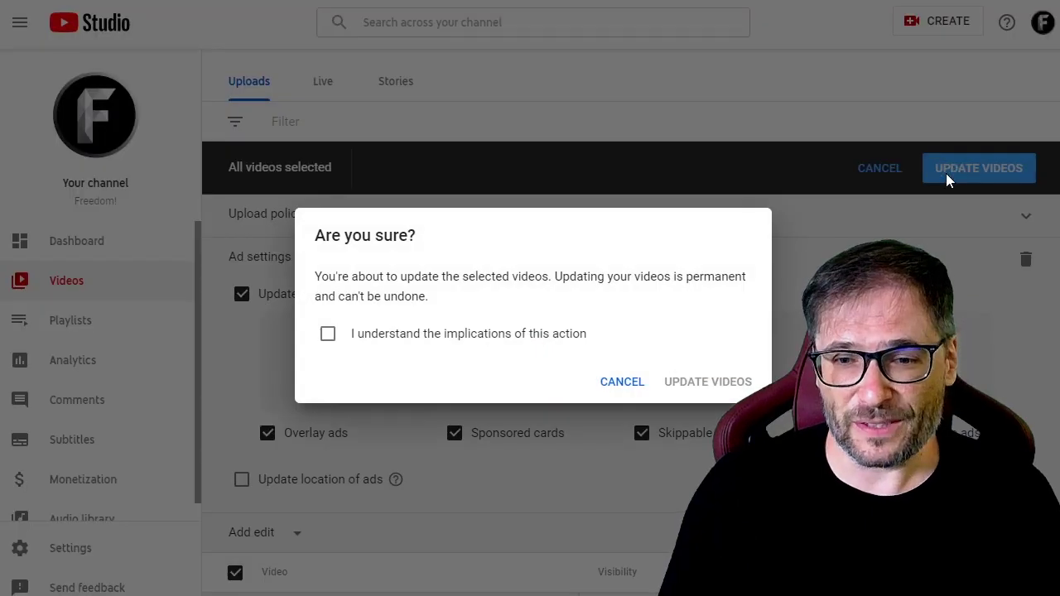
pyautogui.click(328, 335)
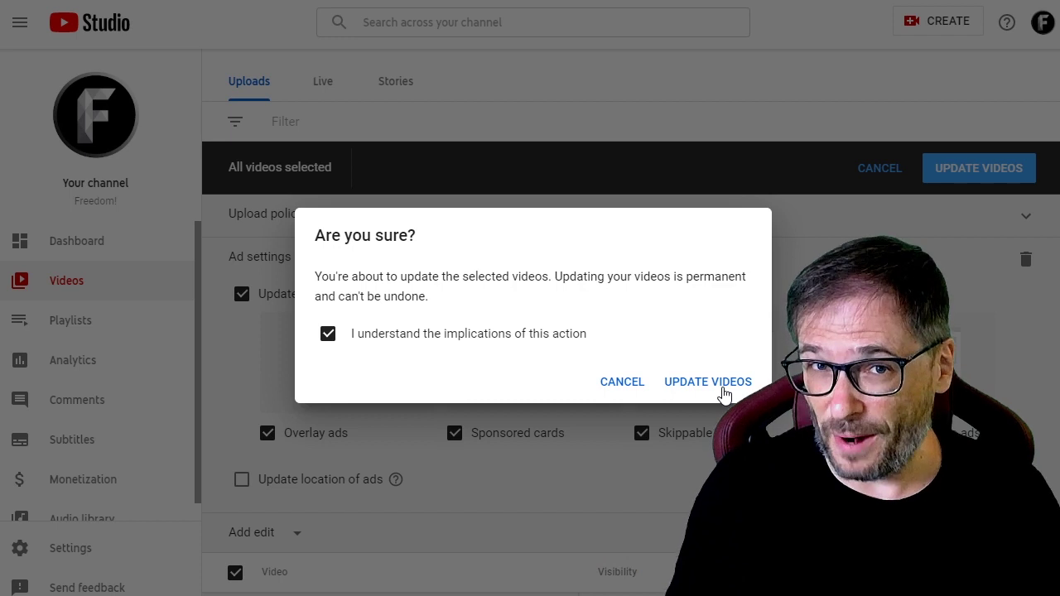
pyautogui.click(624, 381)
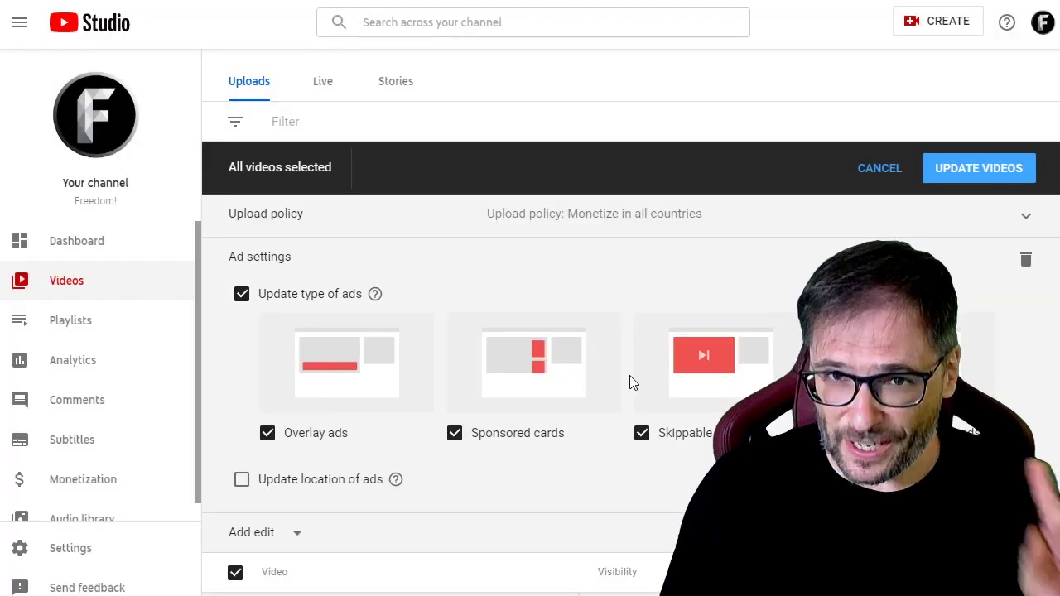
# Step: Include ads during video in the ad location update, highlight the mid-roll note, and cancel the bulk edit
pyautogui.click(241, 480)
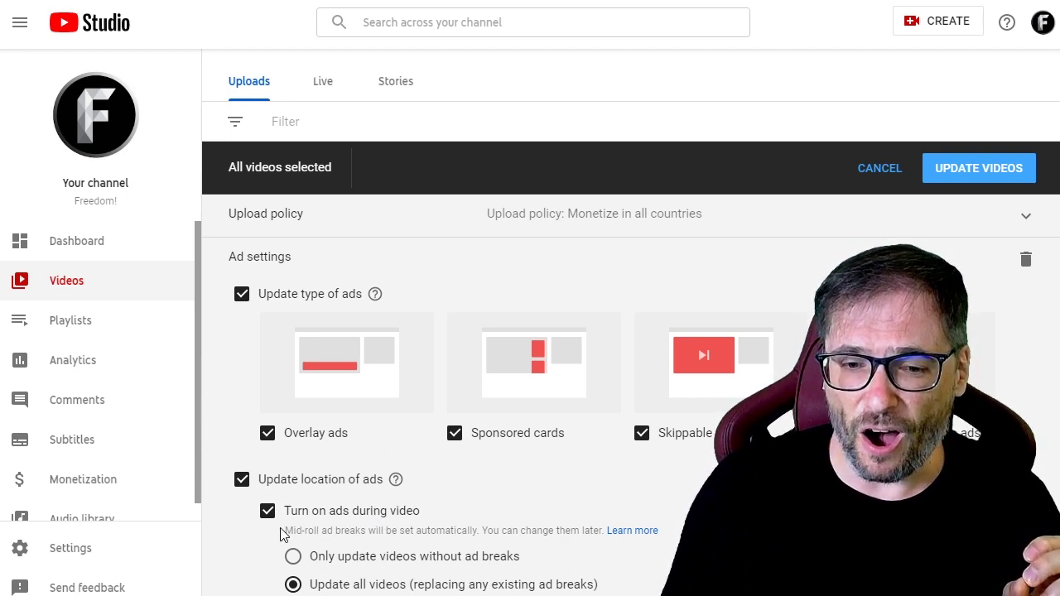
pyautogui.moveTo(286, 530); pyautogui.dragTo(559, 528)
pyautogui.click(535, 531)
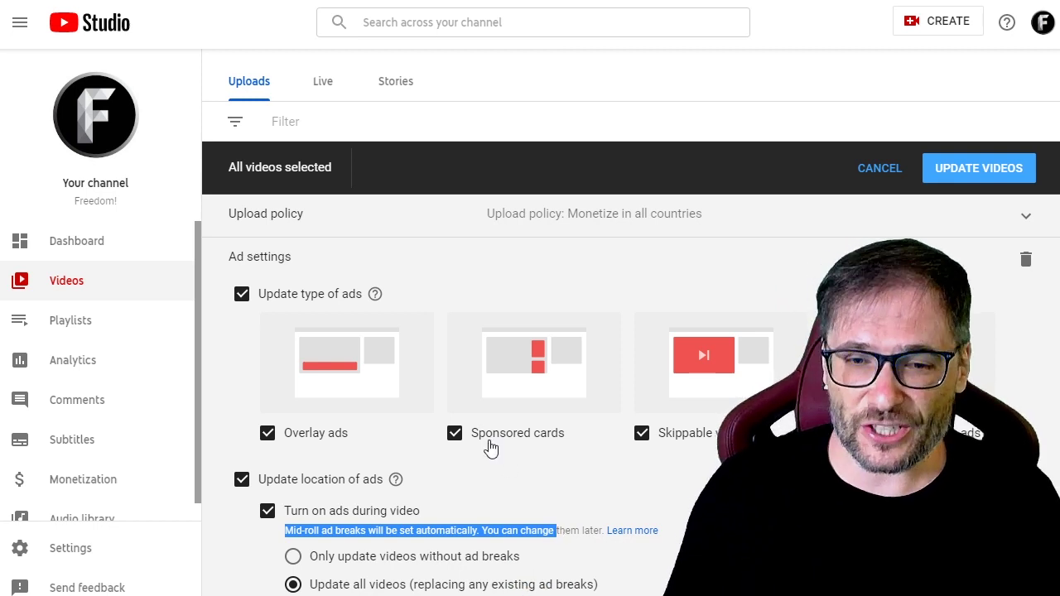
pyautogui.click(880, 168)
pyautogui.scroll(1, 493, 305)
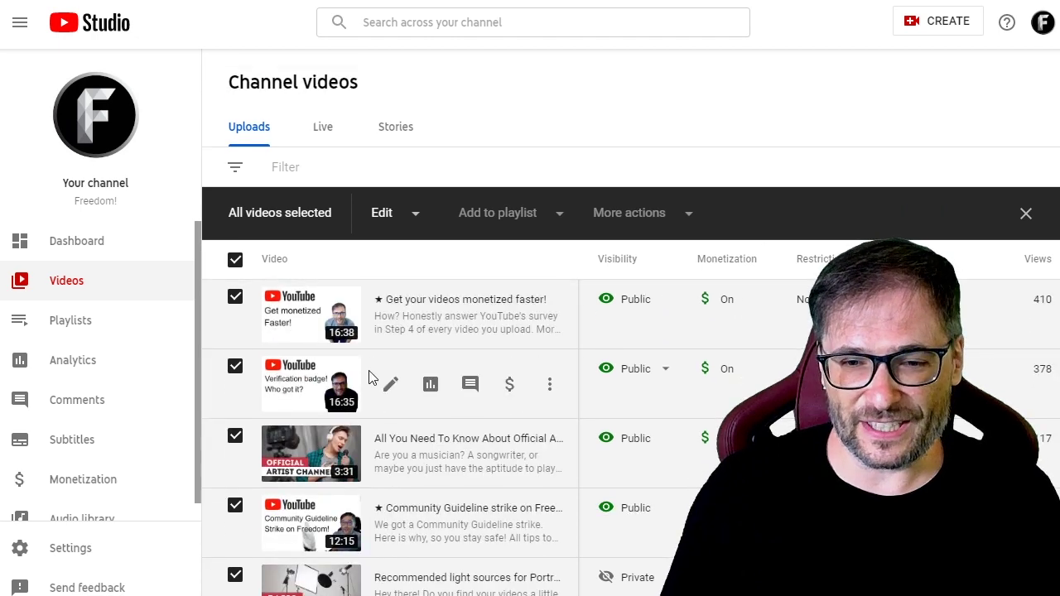
# Step: Open the monetization settings of the "Verification badge! - Who got it?" video and enable mid-roll ads during the video
pyautogui.click(391, 383)
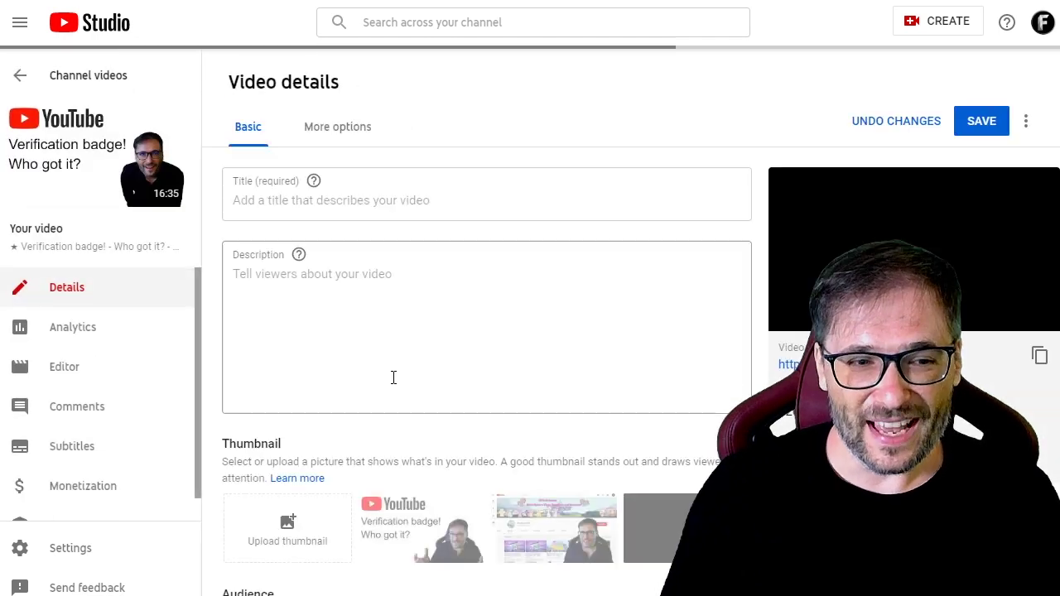
pyautogui.scroll(-1, 116, 447)
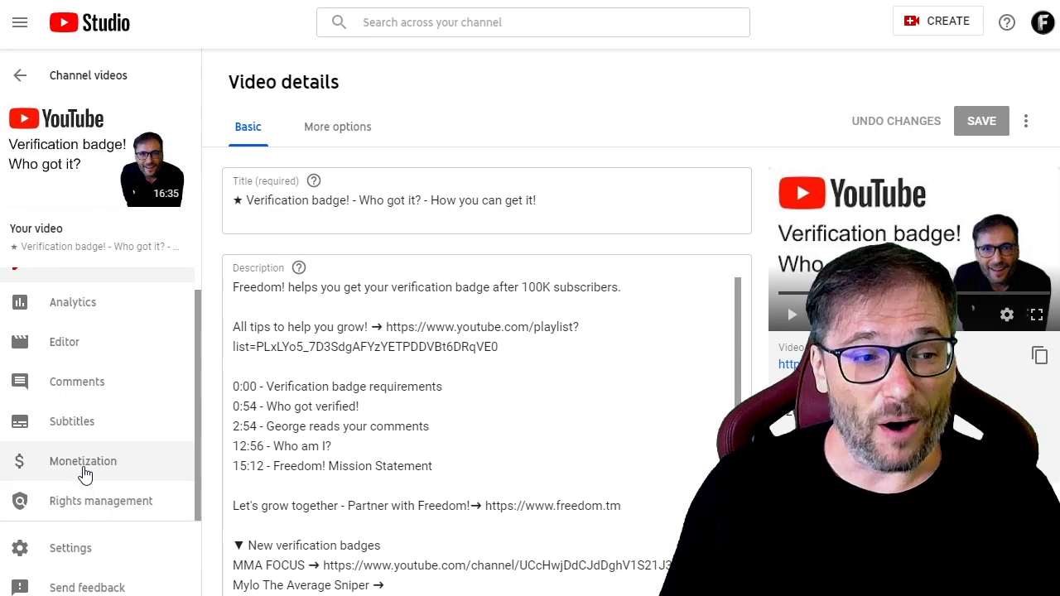
pyautogui.click(86, 474)
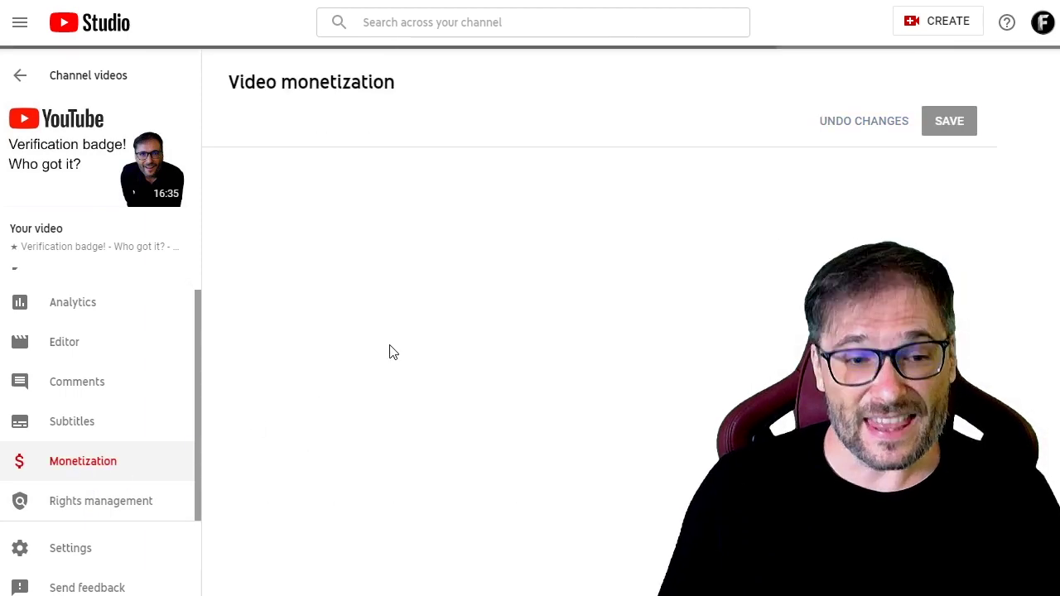
pyautogui.scroll(-3, 393, 350)
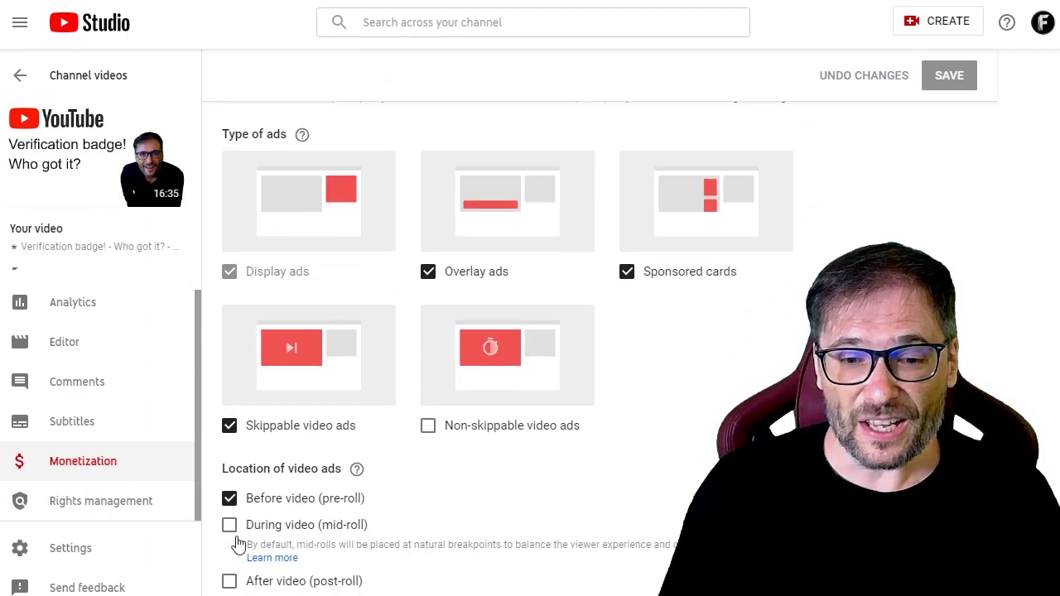
pyautogui.click(230, 526)
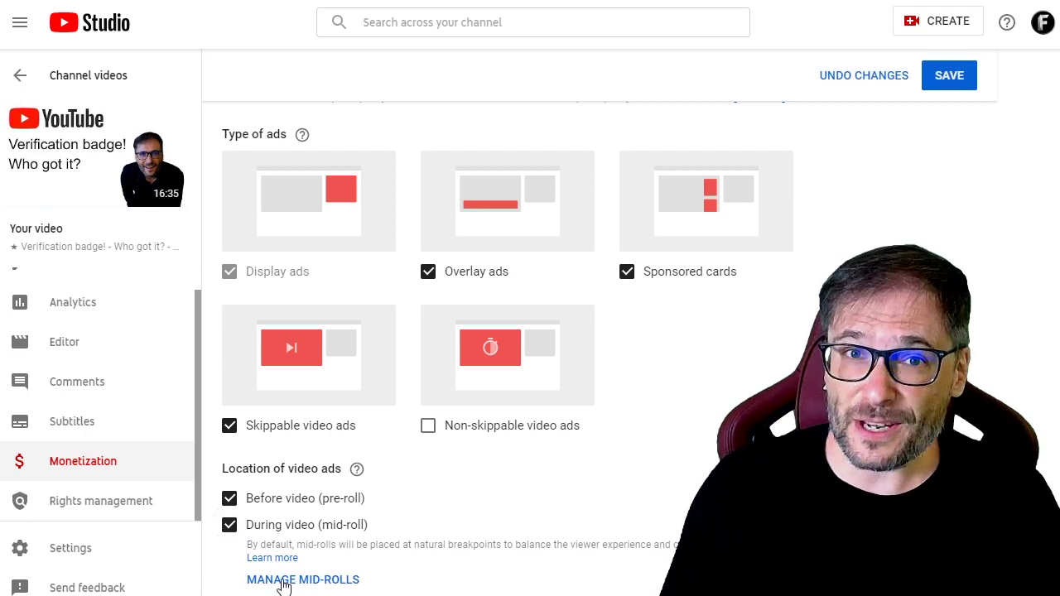
# Step: Open the video's mid-roll management and replace its ad breaks with automatically placed ones
pyautogui.click(284, 582)
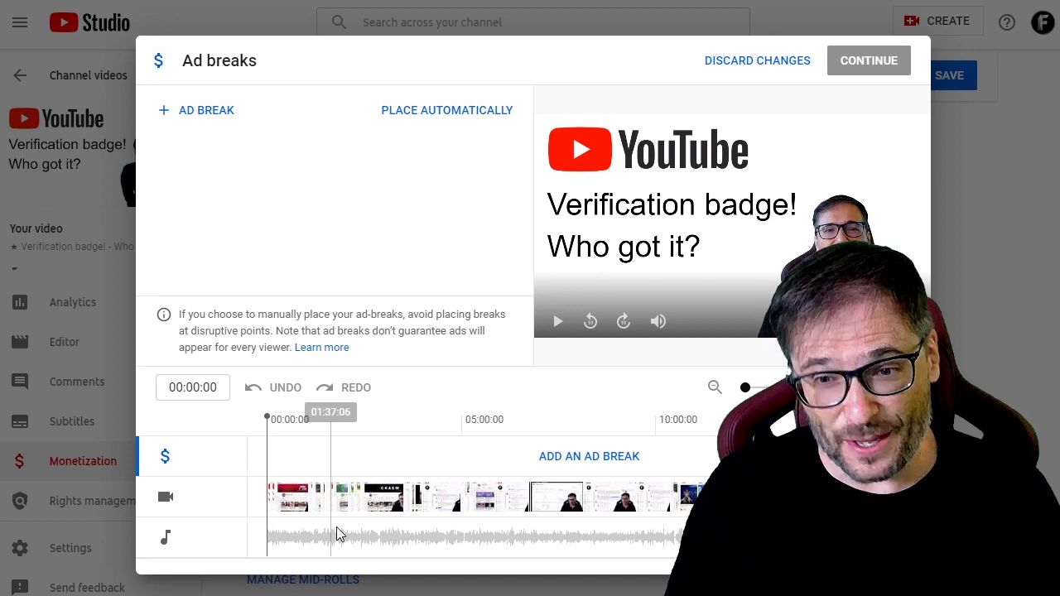
pyautogui.click(425, 112)
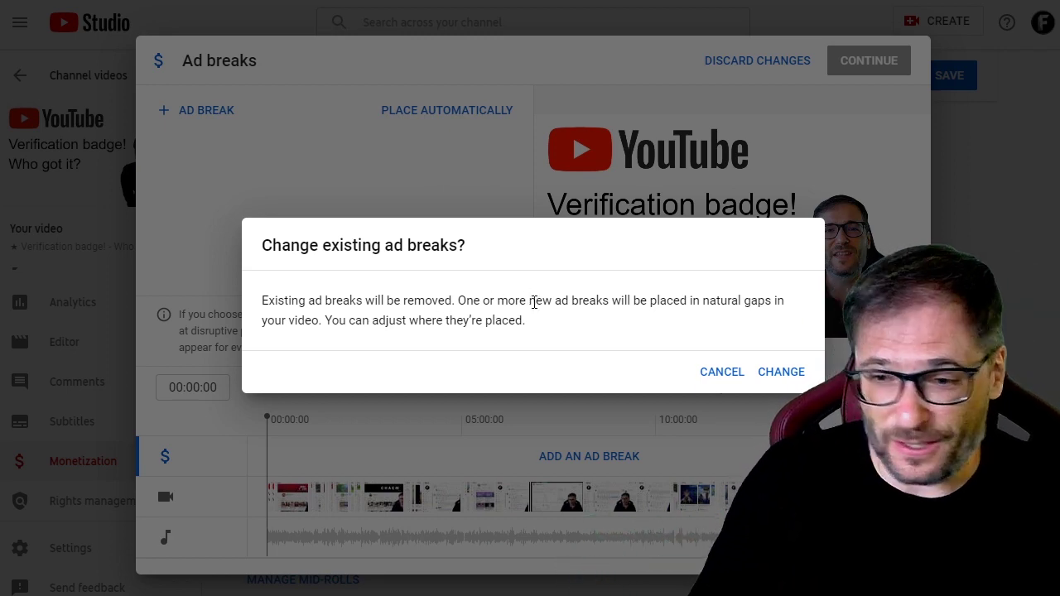
pyautogui.click(776, 374)
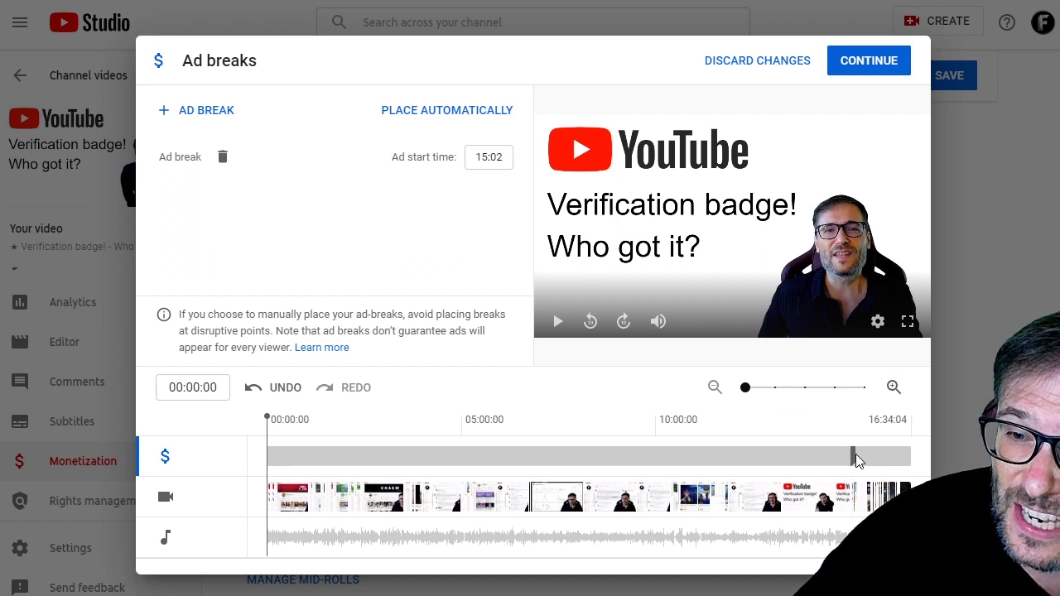
# Step: Preview playback of the video around the ad break at 15:02
pyautogui.moveTo(801, 431); pyautogui.dragTo(851, 432)
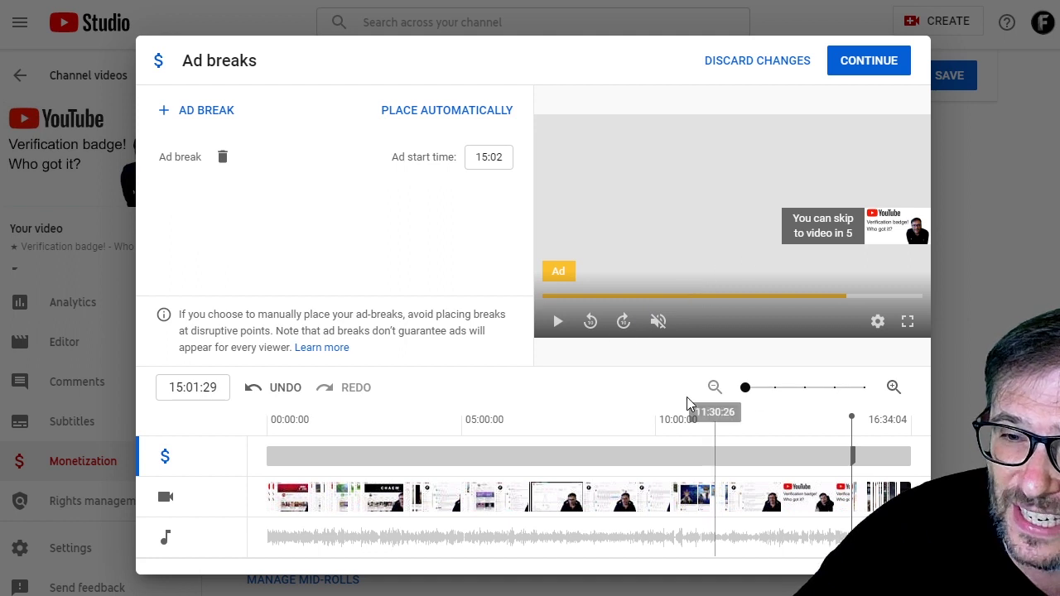
pyautogui.click(559, 328)
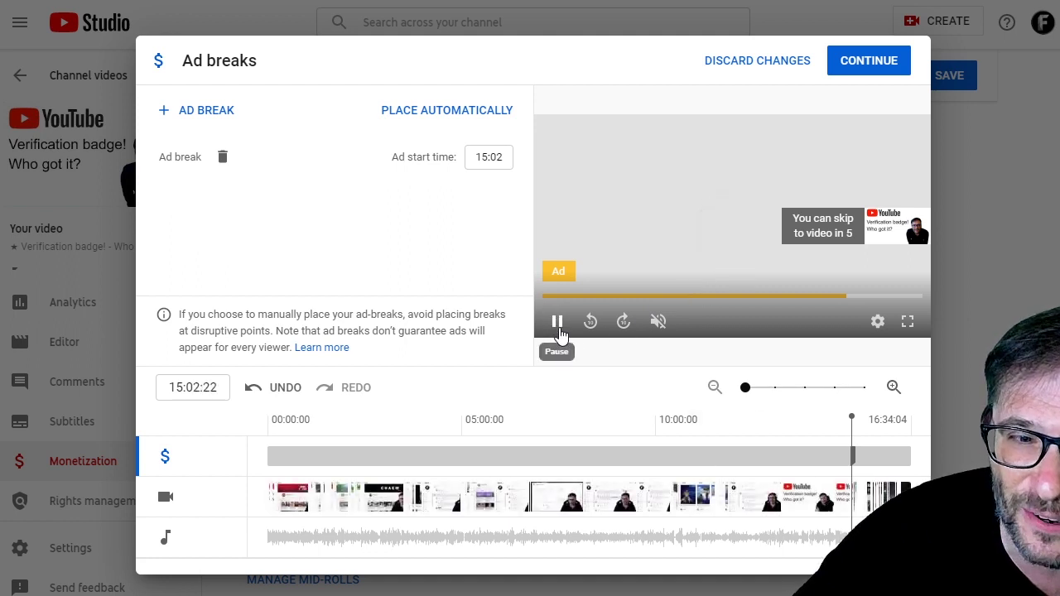
pyautogui.click(559, 323)
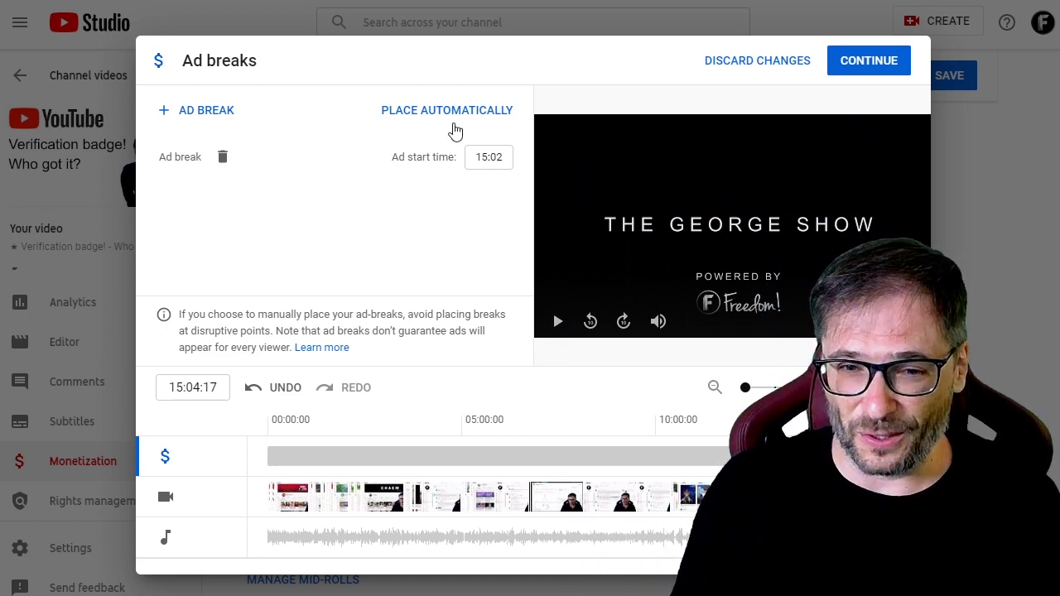
# Step: Discard the ad break and monetization changes and return to the channel's video list
pyautogui.click(797, 67)
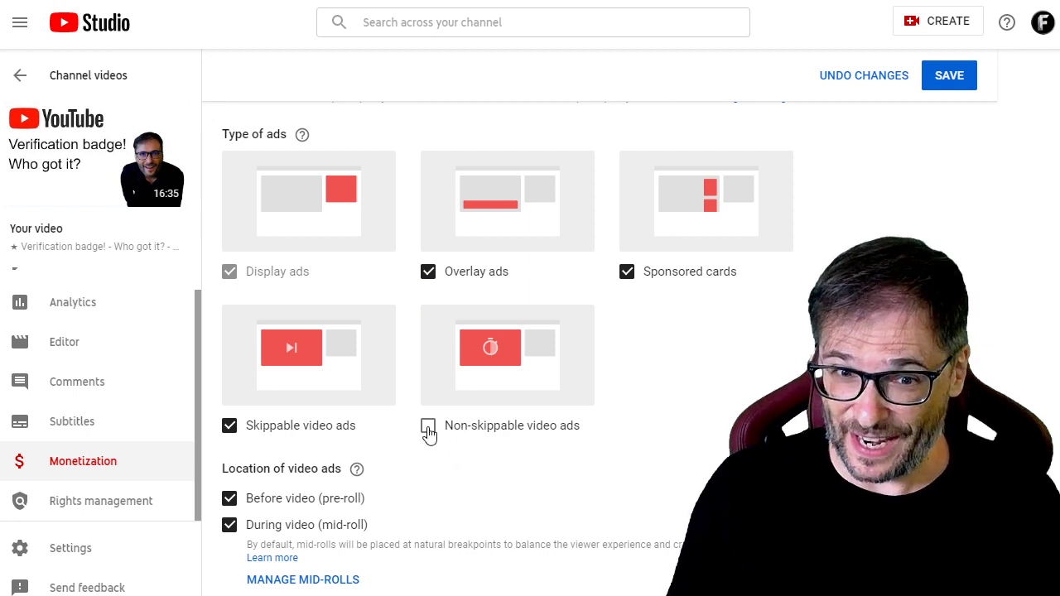
pyautogui.click(20, 76)
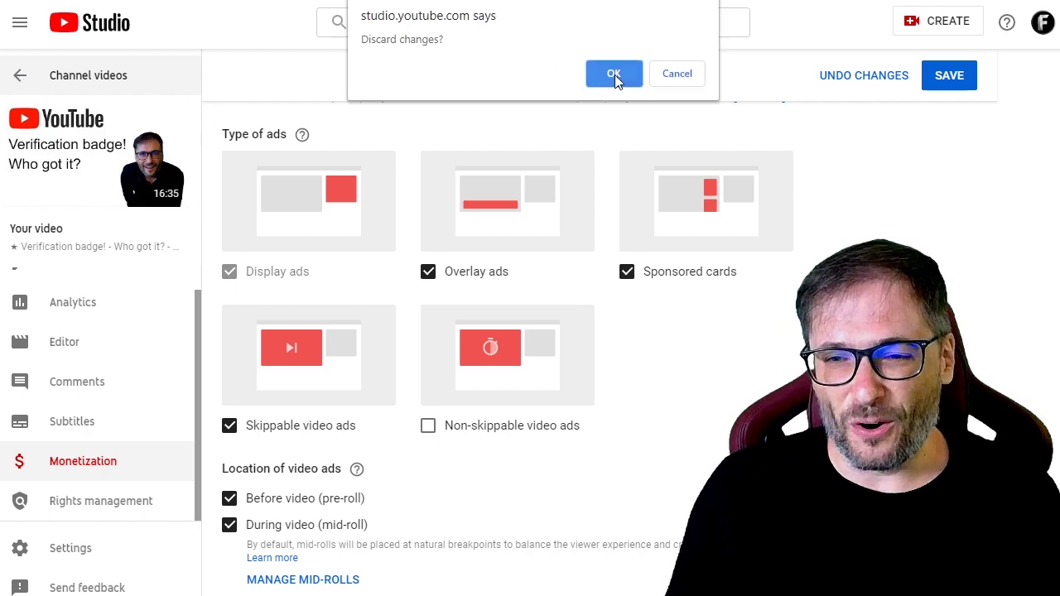
pyautogui.click(614, 74)
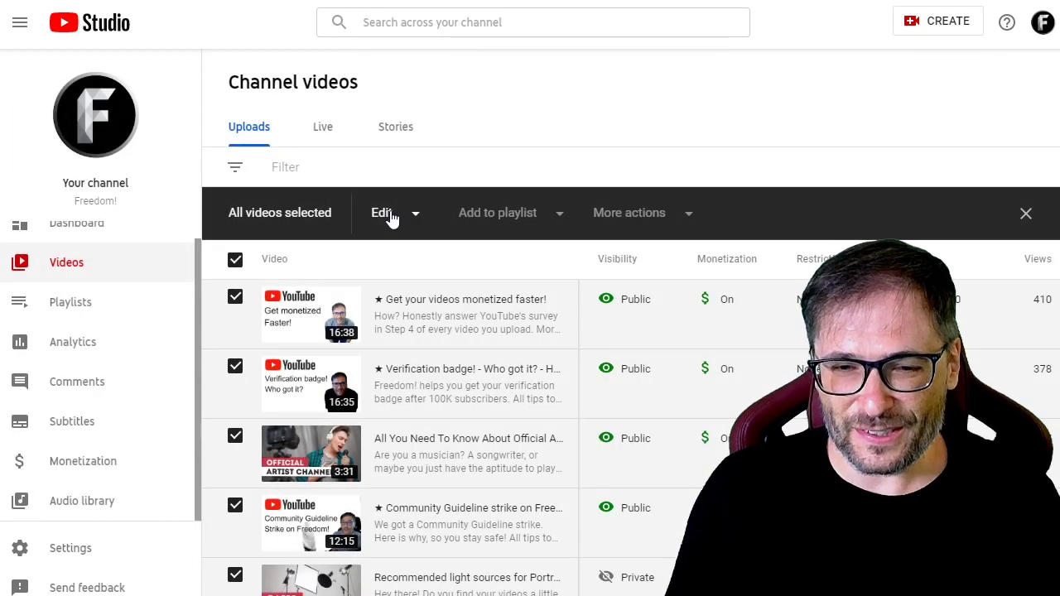
# Step: Reselect all of the channel's videos and add an upload policy edit set to Monetize in all countries
pyautogui.click(235, 259)
pyautogui.click(235, 210)
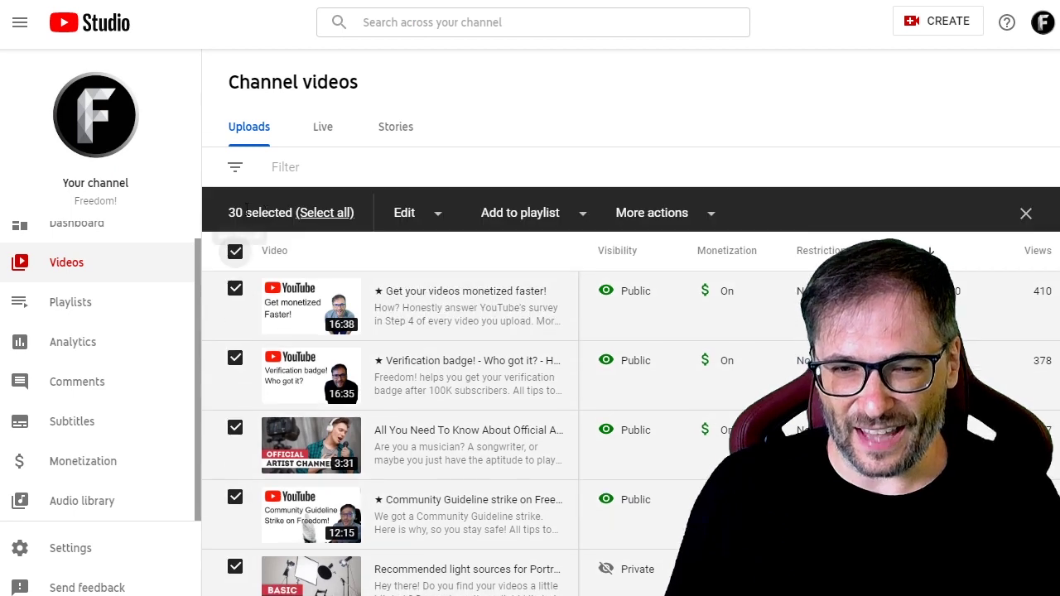
pyautogui.click(323, 213)
pyautogui.click(380, 212)
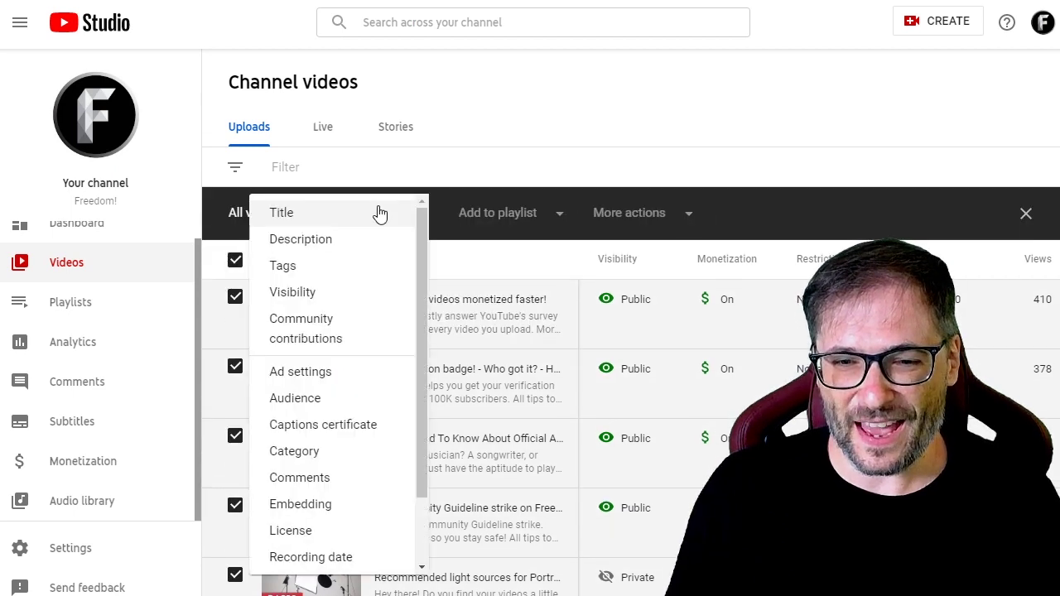
pyautogui.scroll(-2, 344, 373)
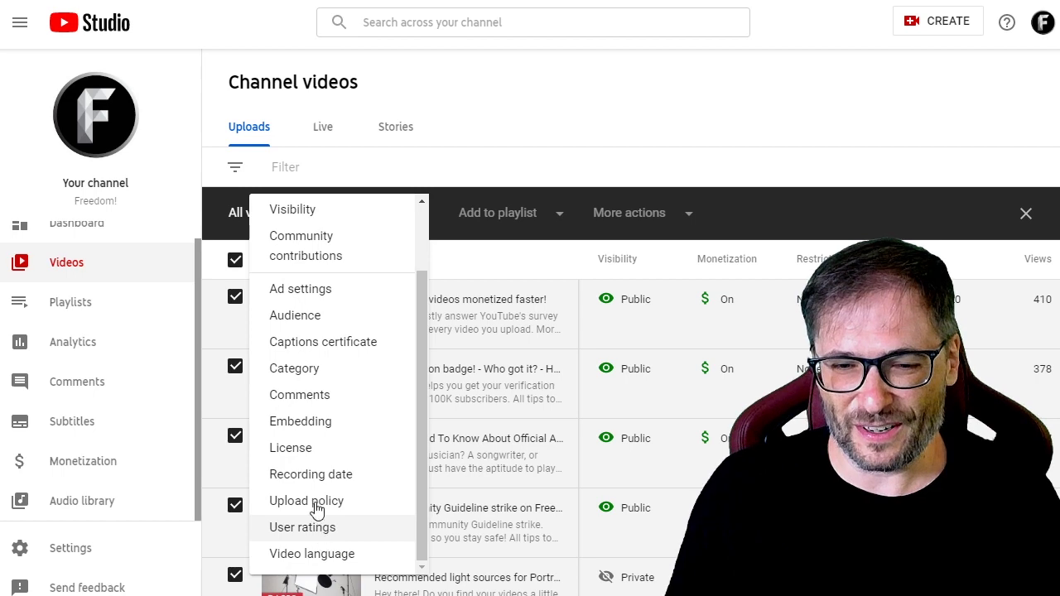
pyautogui.click(317, 507)
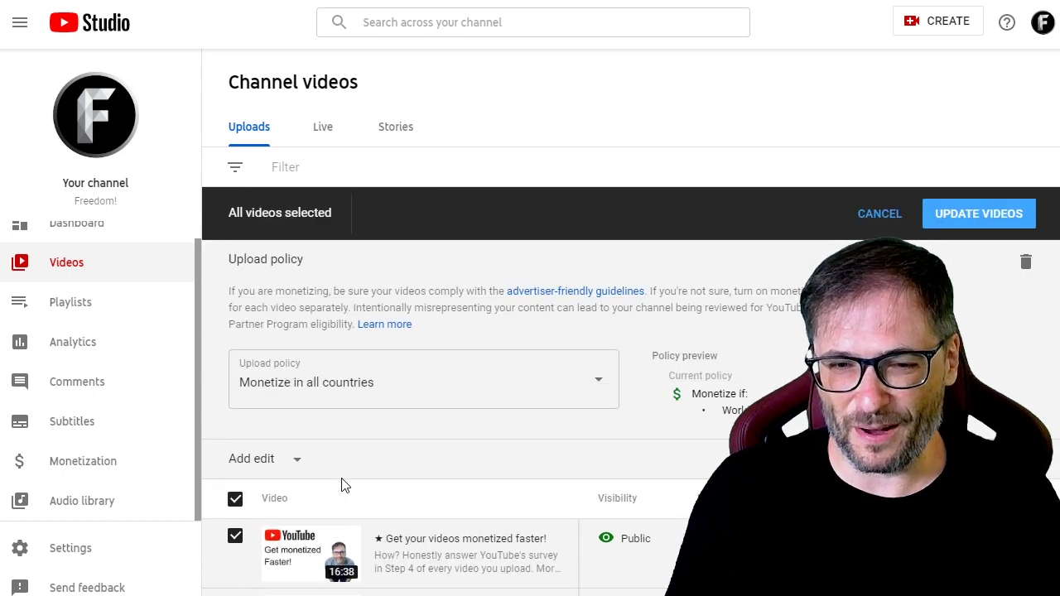
# Step: Add an ad settings edit and update the type of ads to overlay, sponsored cards, skippable and non-skippable video ads
pyautogui.click(298, 454)
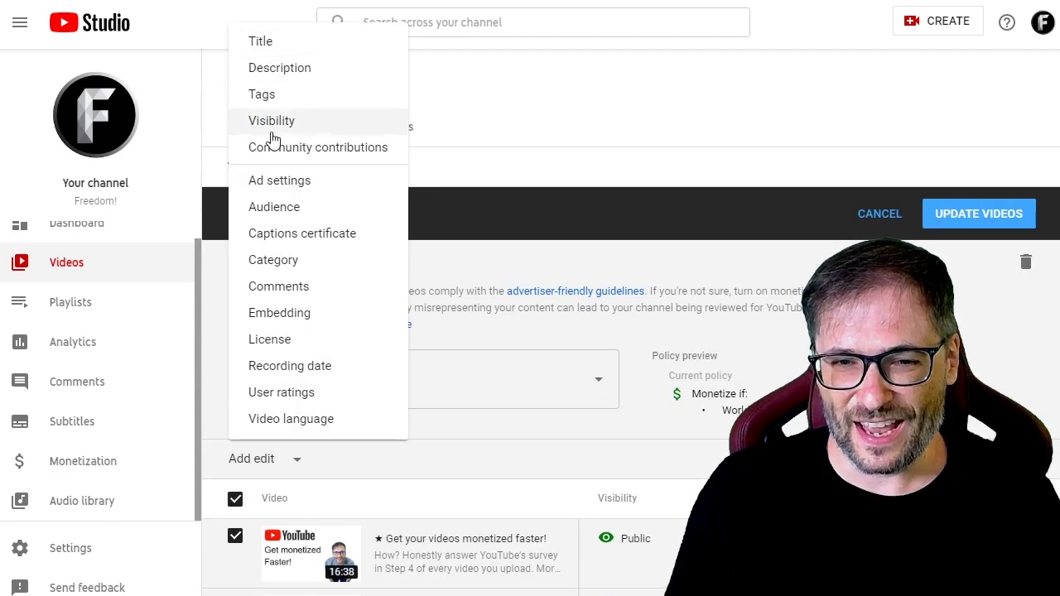
pyautogui.click(278, 178)
pyautogui.click(241, 340)
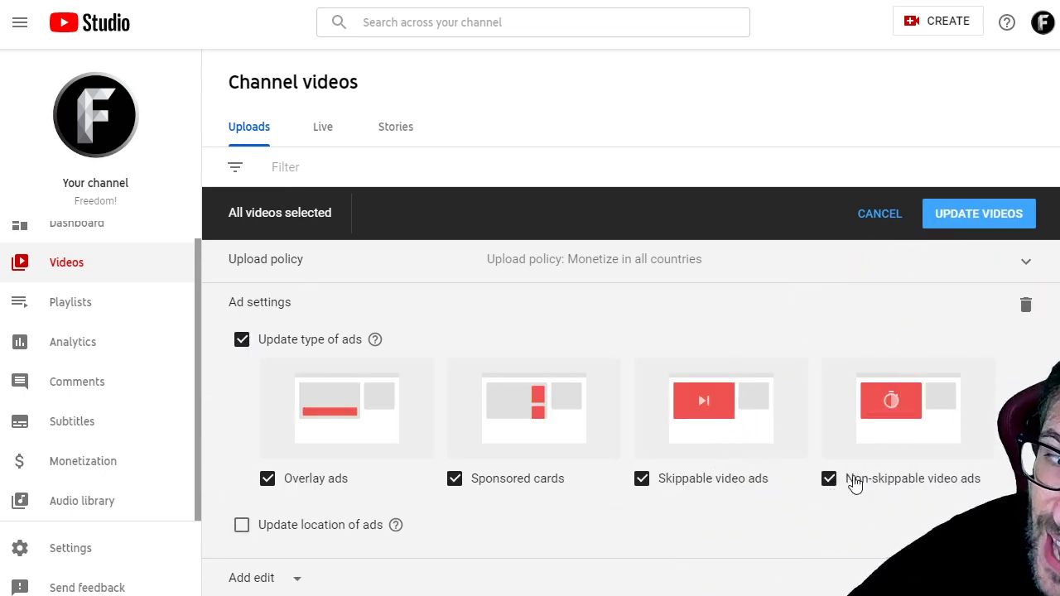
# Step: Apply the upload policy and ad settings edits to all selected videos, acknowledging the implications of the permanent update
pyautogui.scroll(-1, 655, 473)
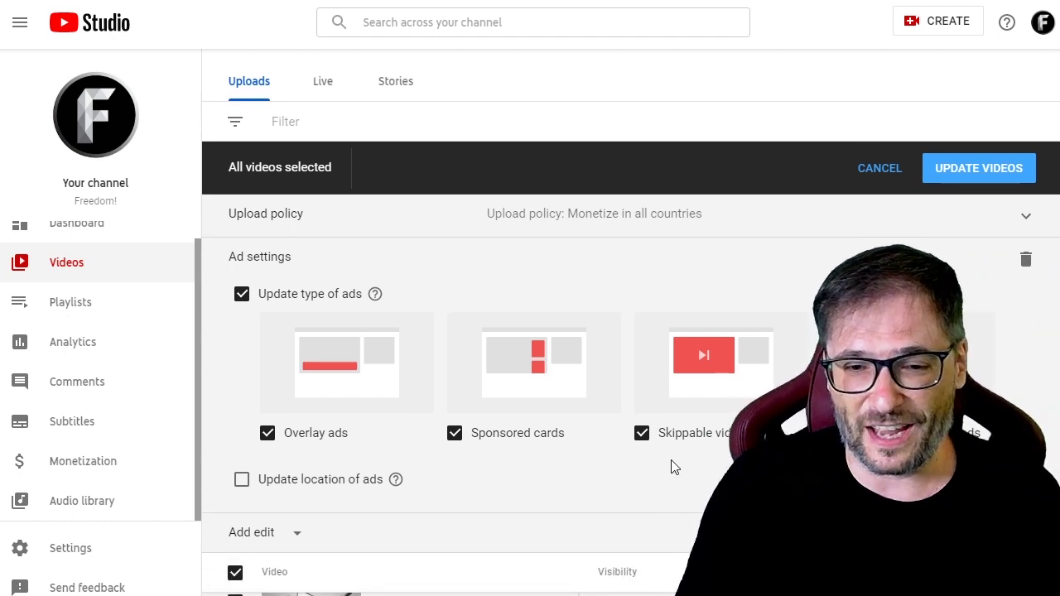
pyautogui.click(982, 166)
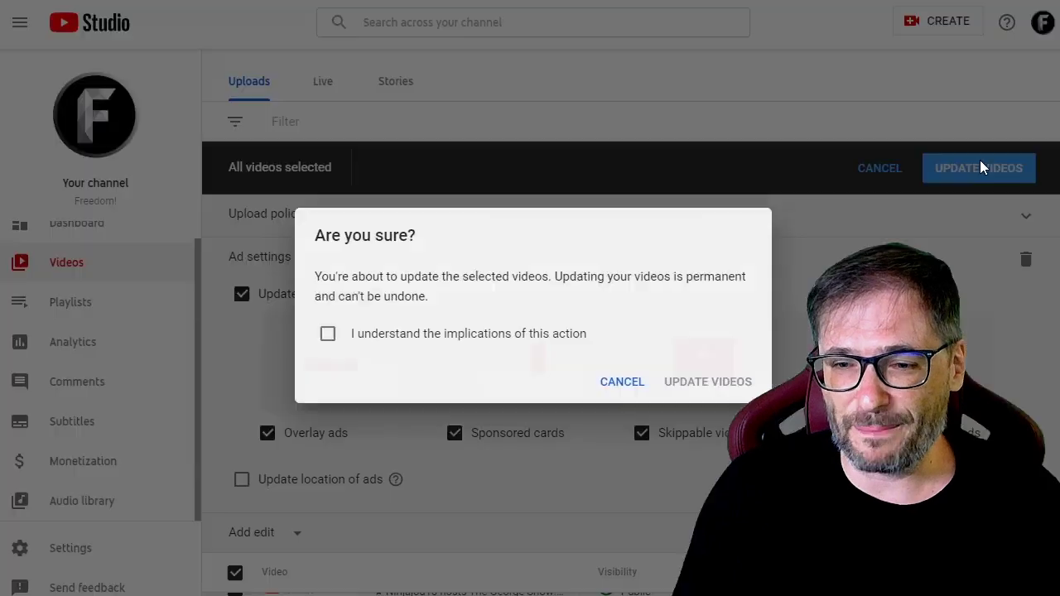
pyautogui.click(326, 333)
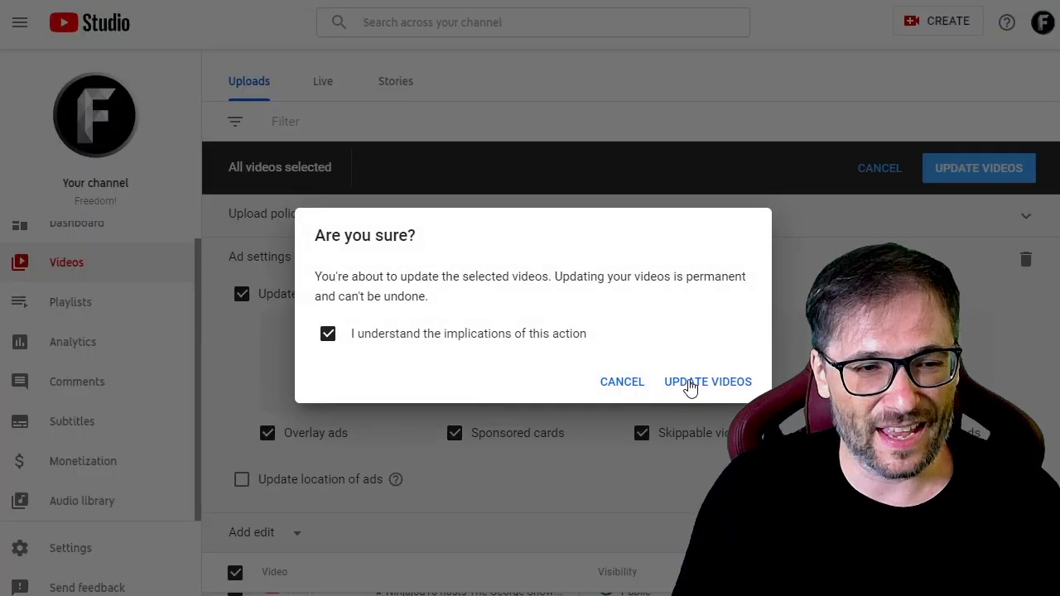
pyautogui.click(689, 383)
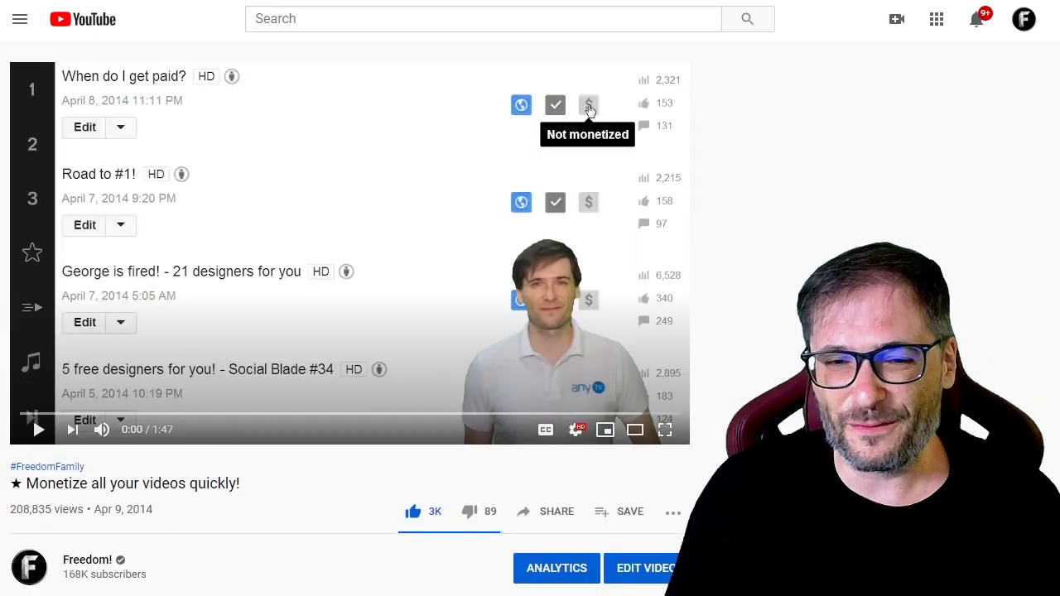
# Step: Play part of the "Monetize all your videos quickly!" video on its YouTube watch page, then stop playback
pyautogui.scroll(-1, 402, 345)
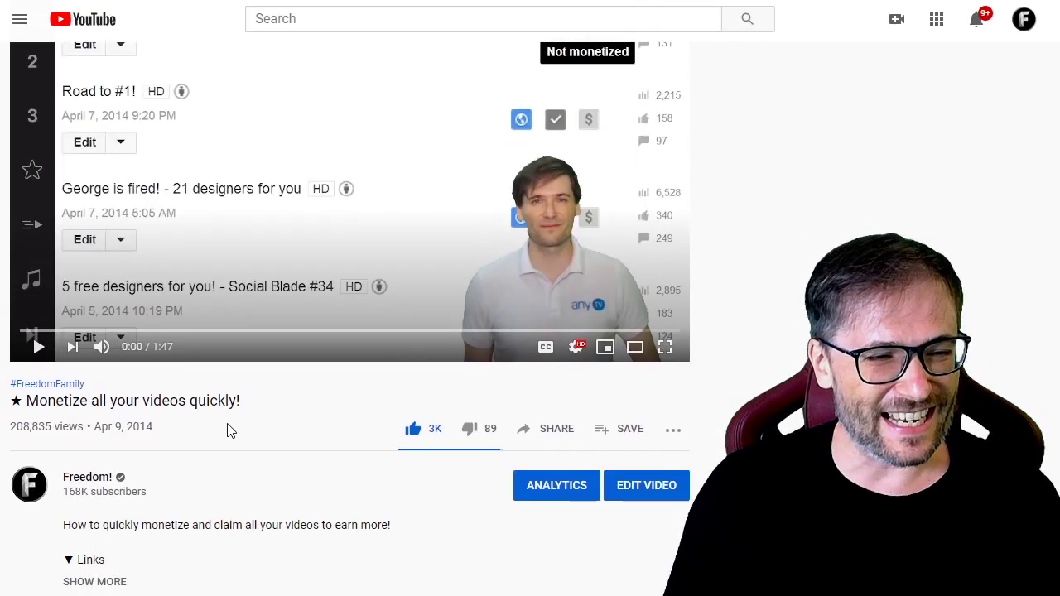
pyautogui.scroll(1, 144, 429)
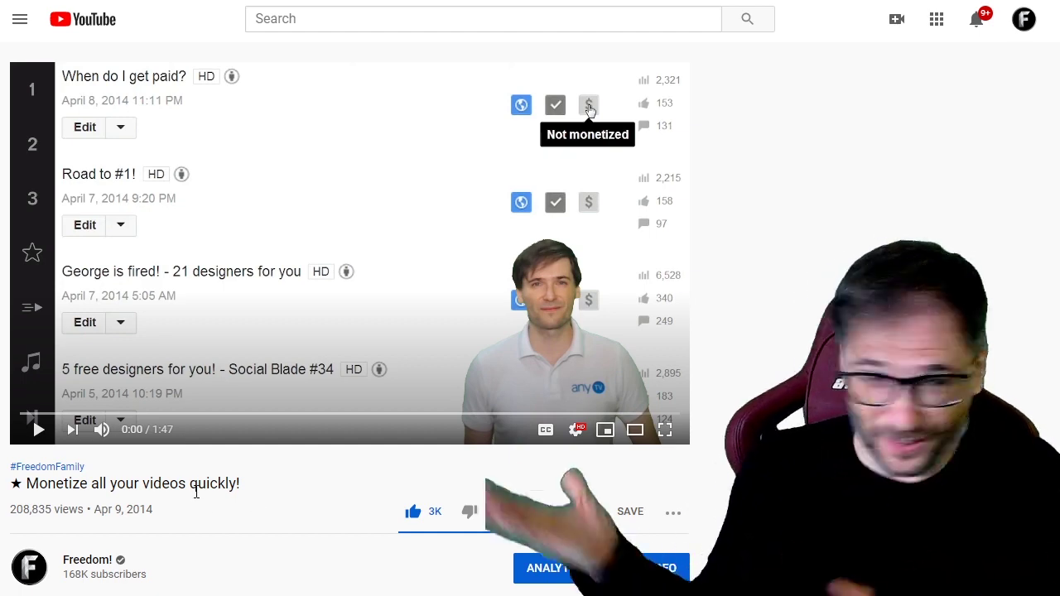
pyautogui.click(39, 432)
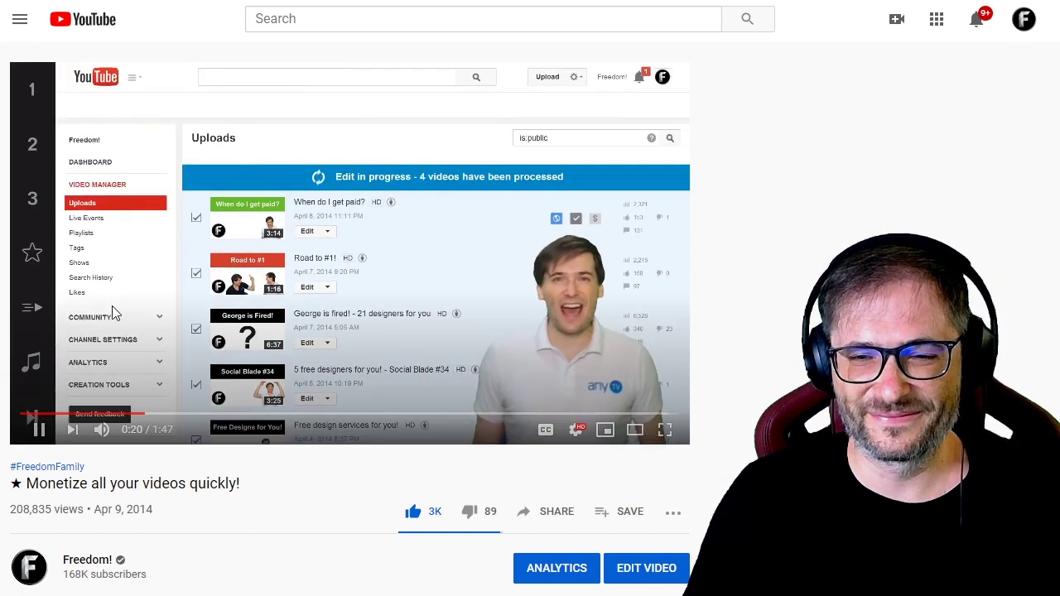
pyautogui.click(357, 261)
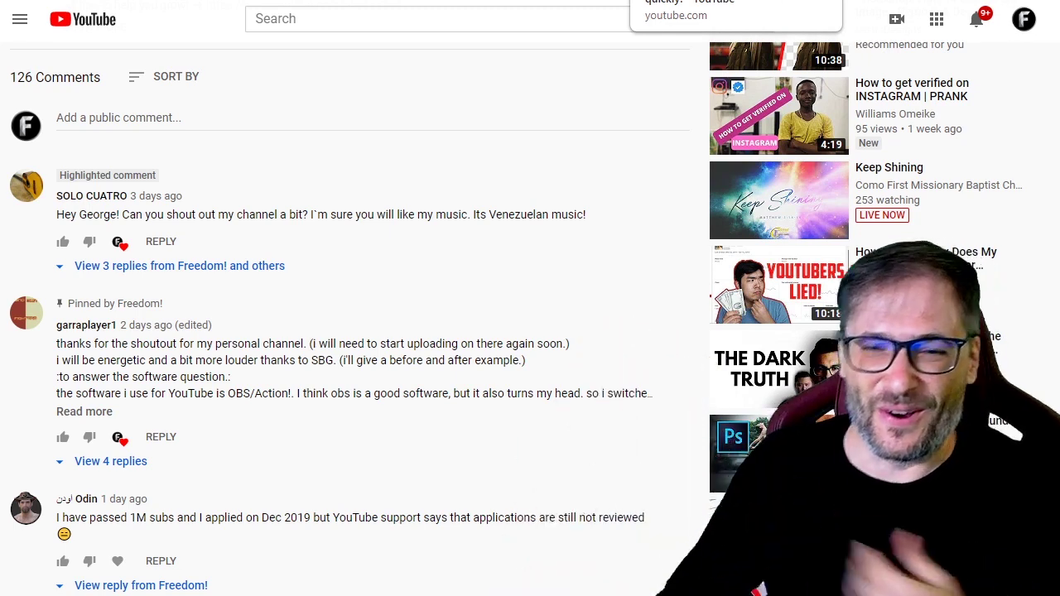
# Step: Highlight the shoutout request in the comments, open the SOLO CUATRO channel from it and pause its featured video
pyautogui.moveTo(137, 215); pyautogui.dragTo(555, 233)
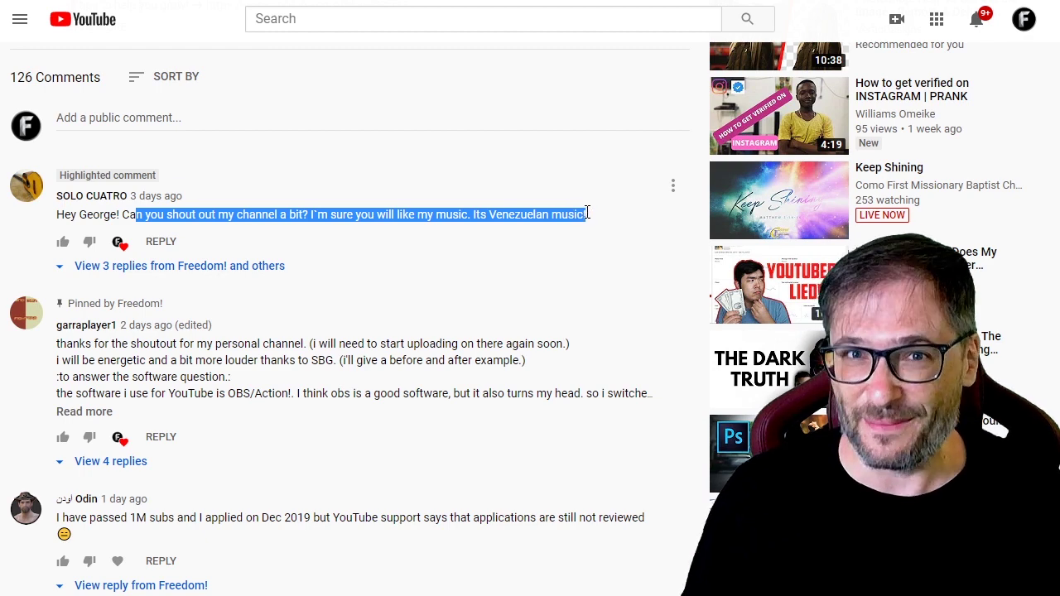
pyautogui.click(99, 199)
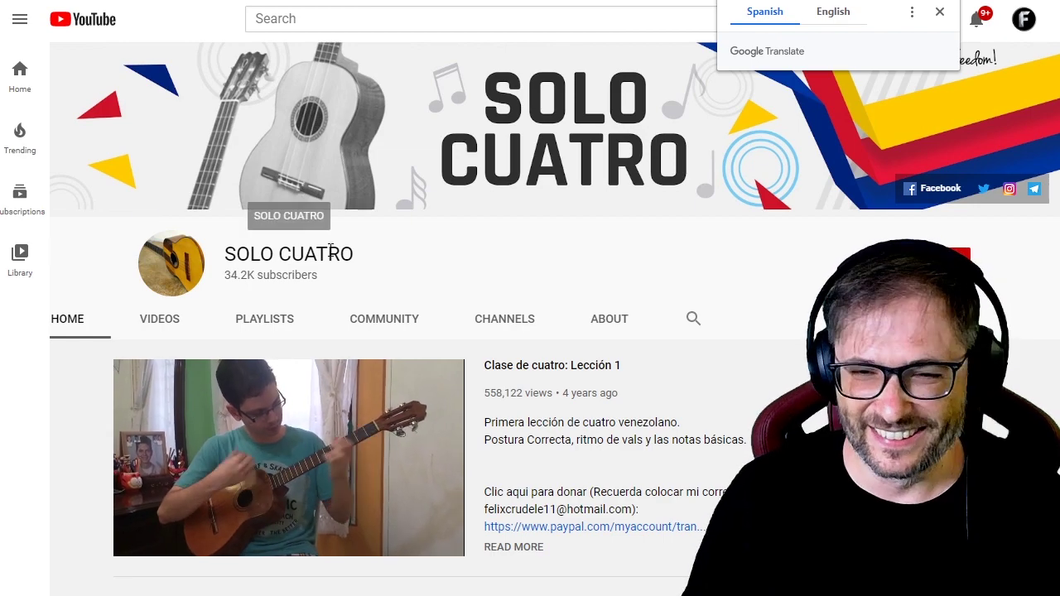
pyautogui.scroll(-3, 582, 321)
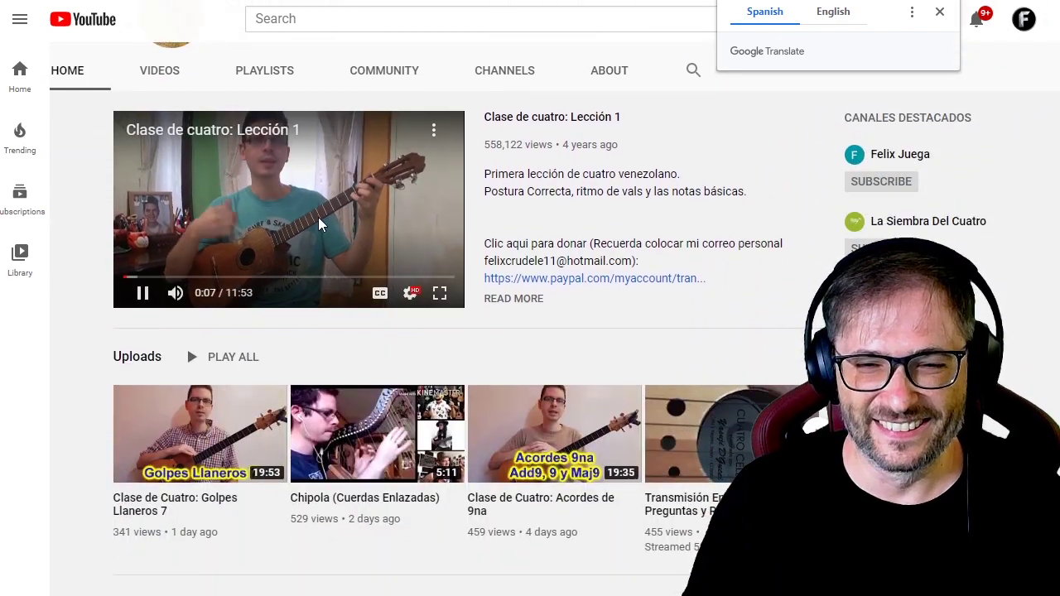
pyautogui.click(321, 223)
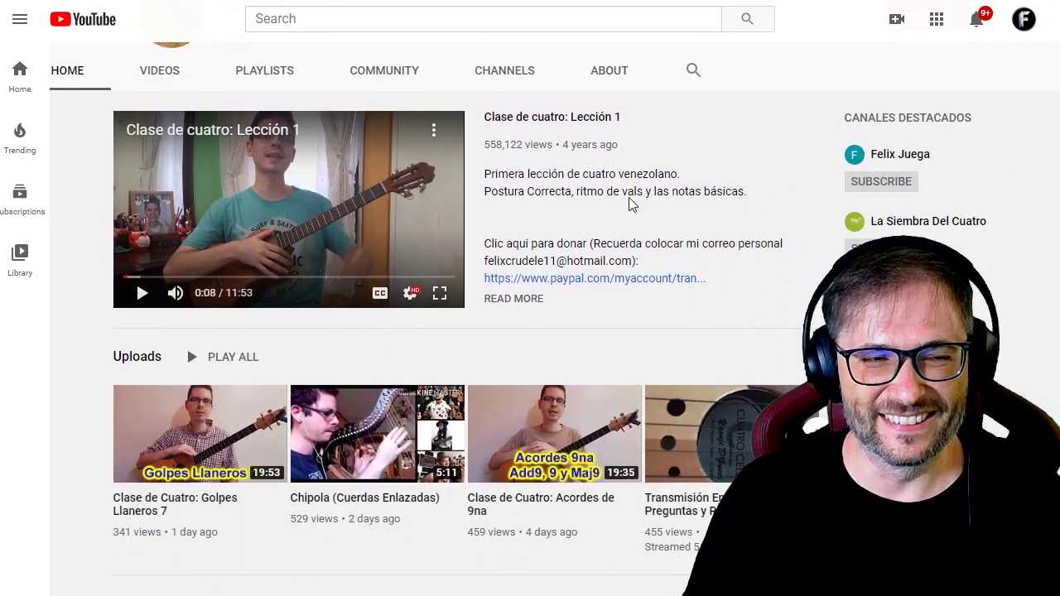
# Step: Look through the uploads, popular uploads and created playlists on the SOLO CUATRO channel's home page
pyautogui.scroll(-3, 653, 223)
pyautogui.scroll(-1, 654, 224)
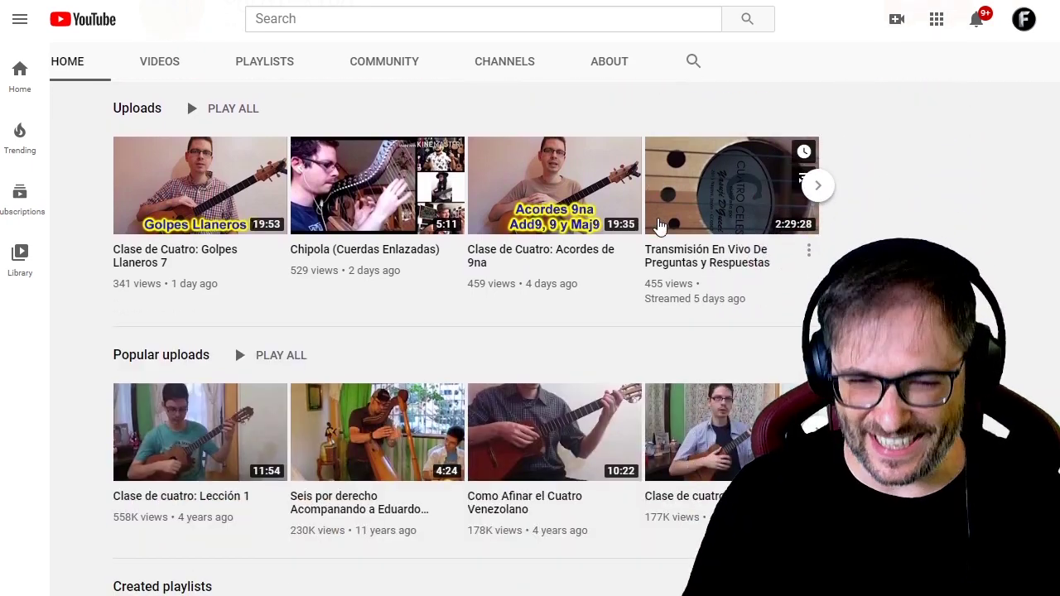
pyautogui.scroll(-2, 659, 225)
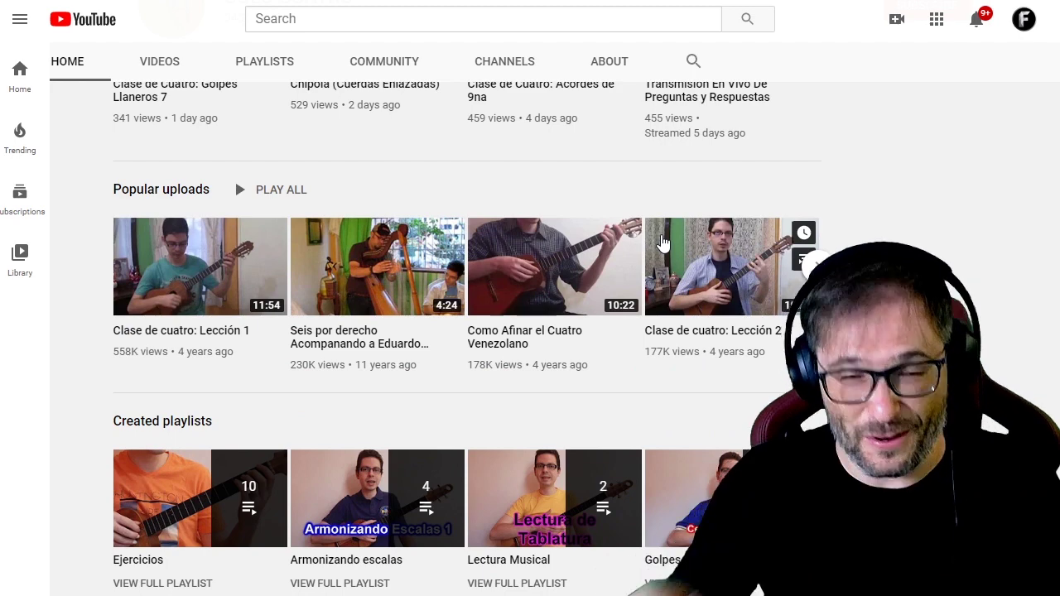
pyautogui.scroll(-1, 654, 249)
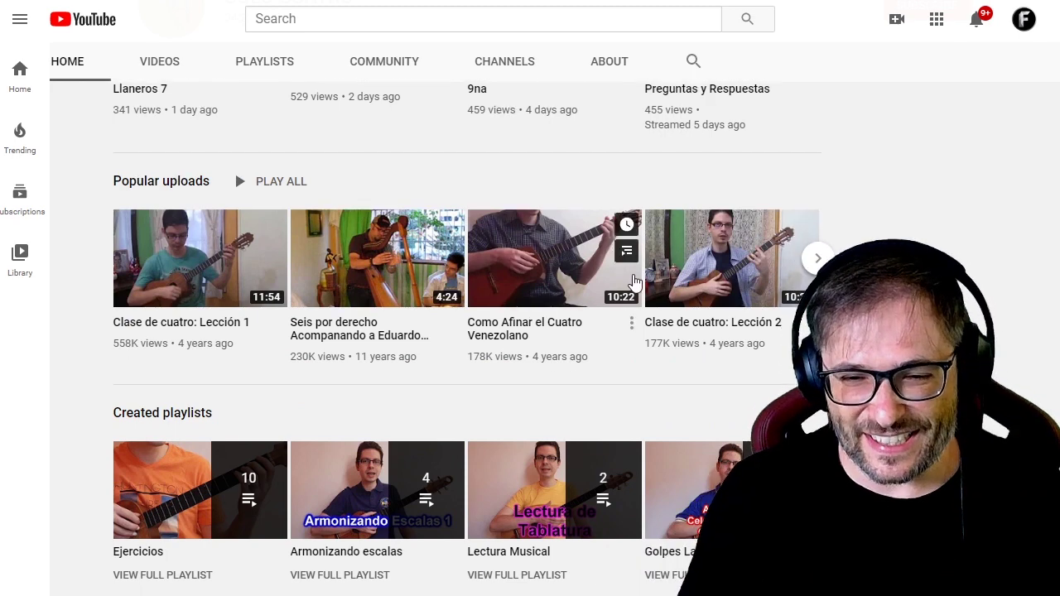
pyautogui.scroll(3, 691, 411)
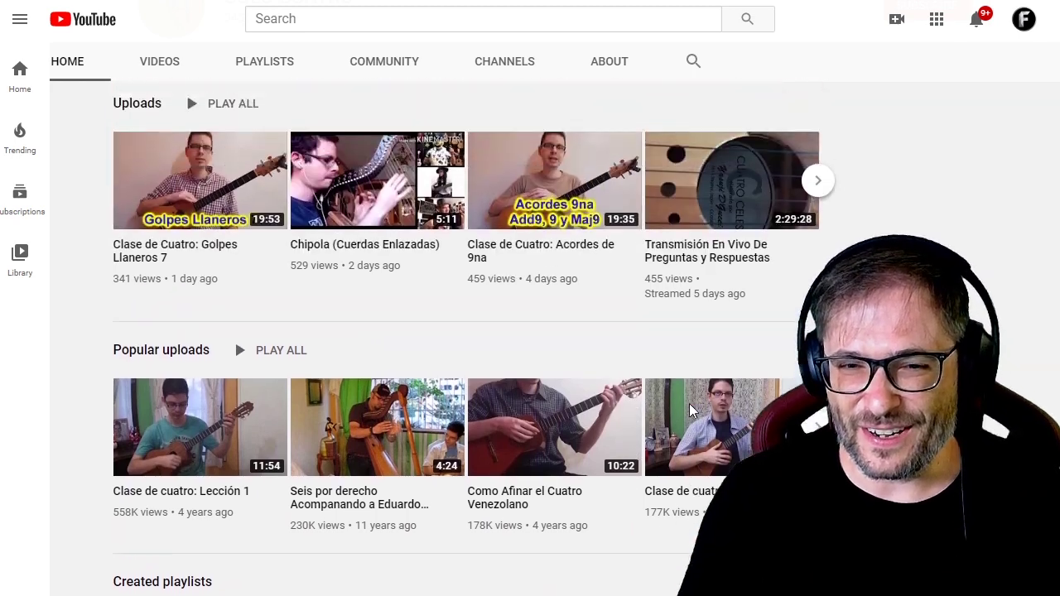
pyautogui.scroll(2, 692, 412)
pyautogui.scroll(2, 700, 426)
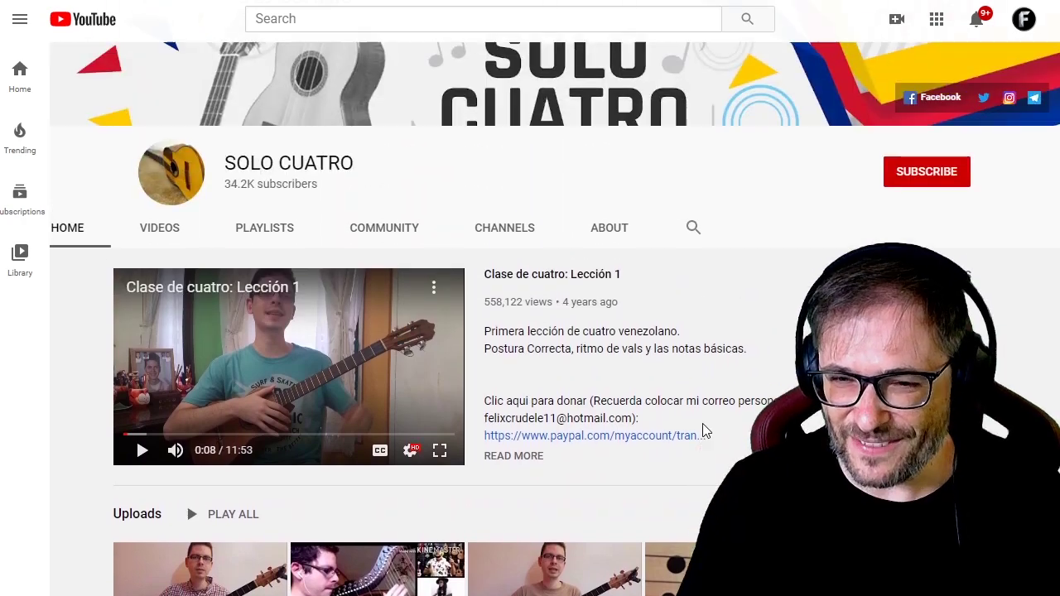
pyautogui.scroll(-5, 702, 433)
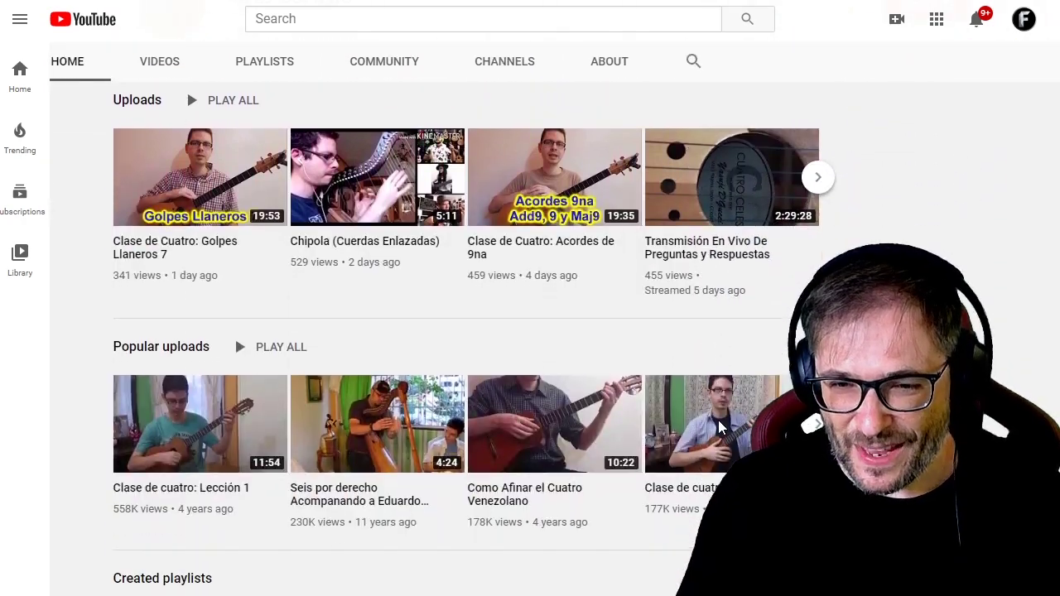
pyautogui.scroll(-1, 718, 428)
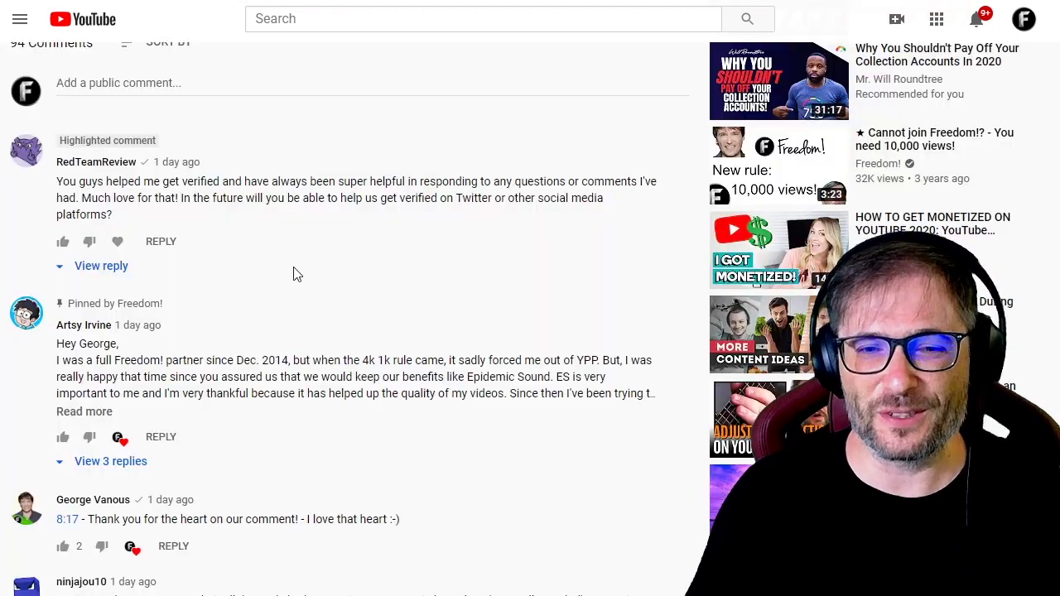
# Step: Highlight the start of the comment about getting verified and open the RedTeamReview channel from it
pyautogui.moveTo(56, 182); pyautogui.dragTo(184, 197)
pyautogui.click(184, 197)
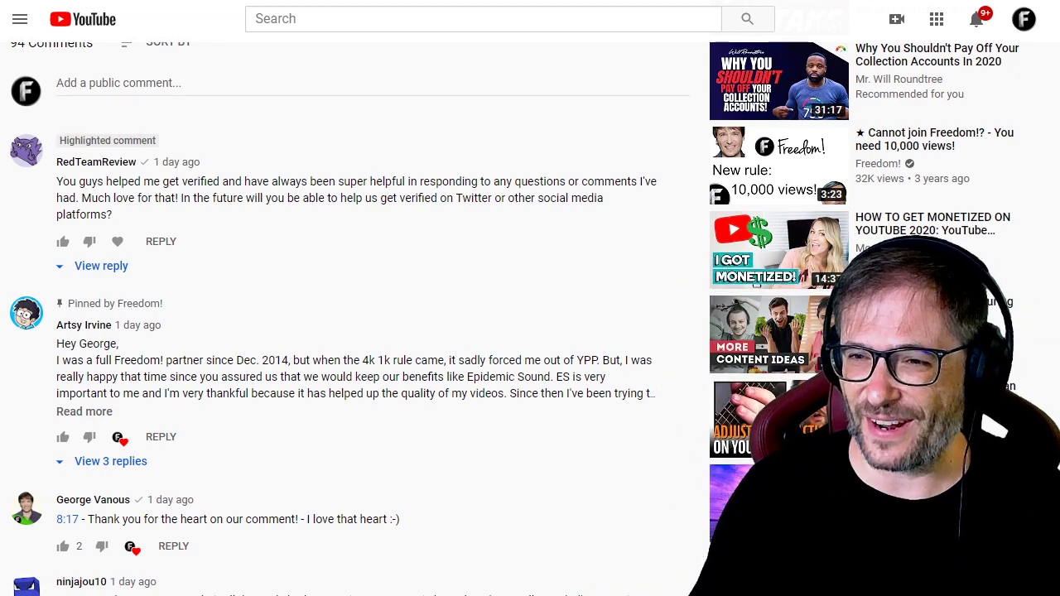
pyautogui.click(96, 162)
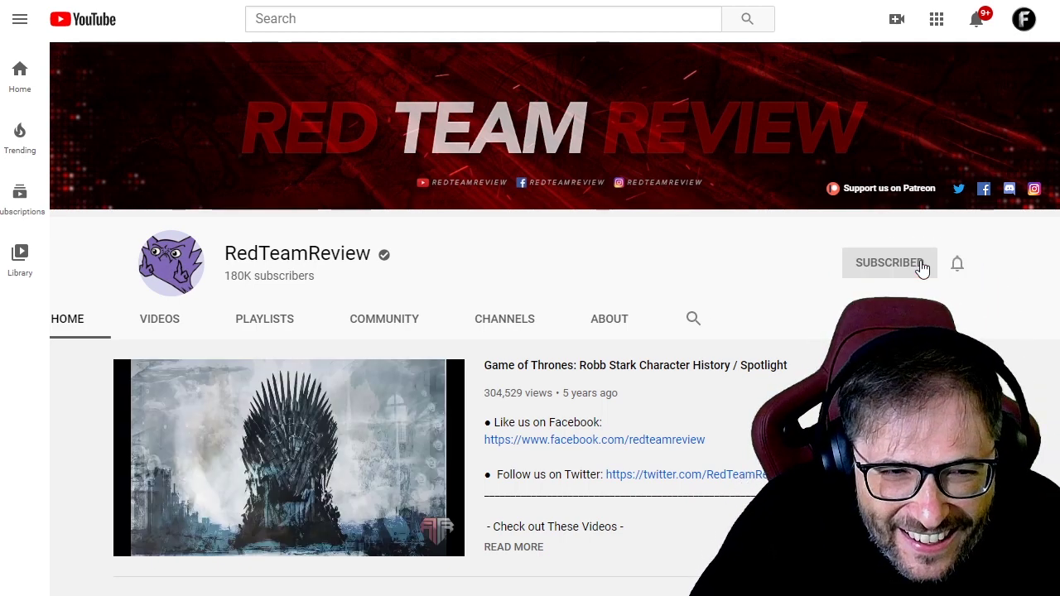
# Step: Examine the RedTeamReview home page, including its uploads, Game of Thrones Podcast Playlist and Histories & Lore Season 3
pyautogui.moveTo(331, 464)
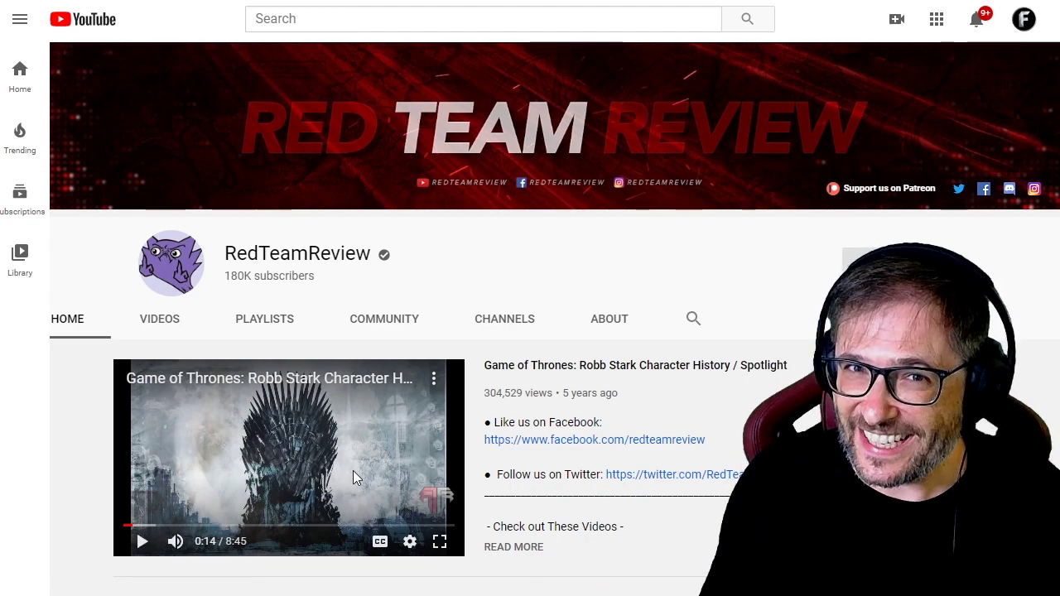
pyautogui.scroll(-4, 353, 470)
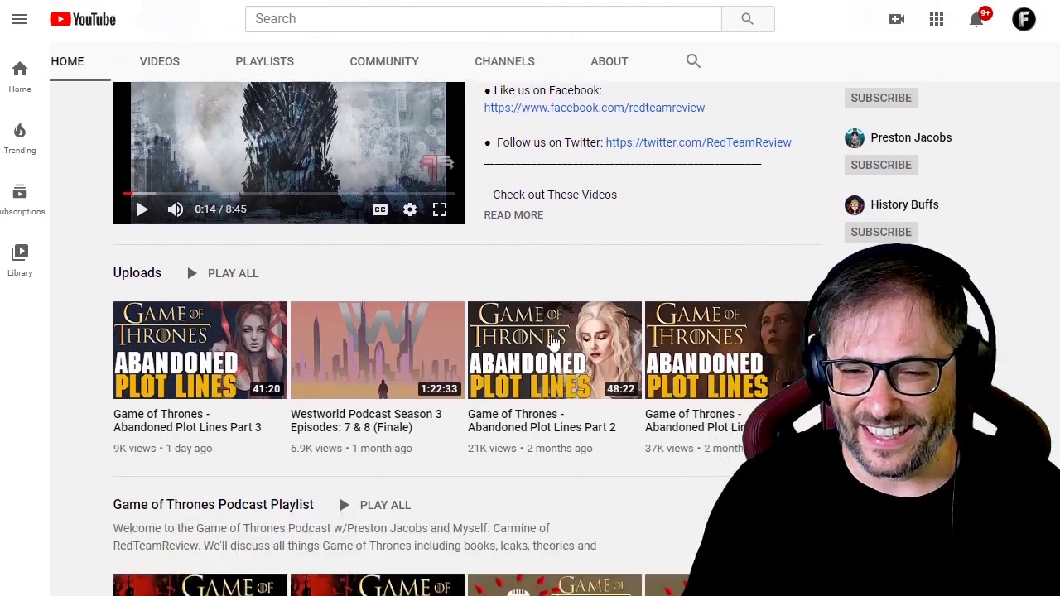
pyautogui.scroll(-1, 553, 344)
pyautogui.scroll(-2, 517, 326)
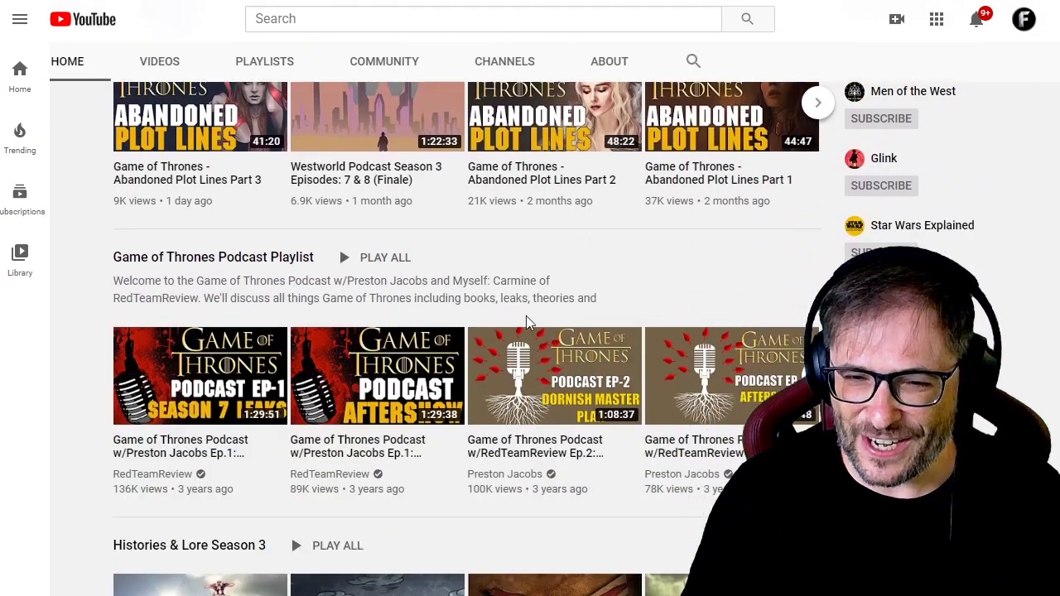
pyautogui.scroll(-2, 528, 322)
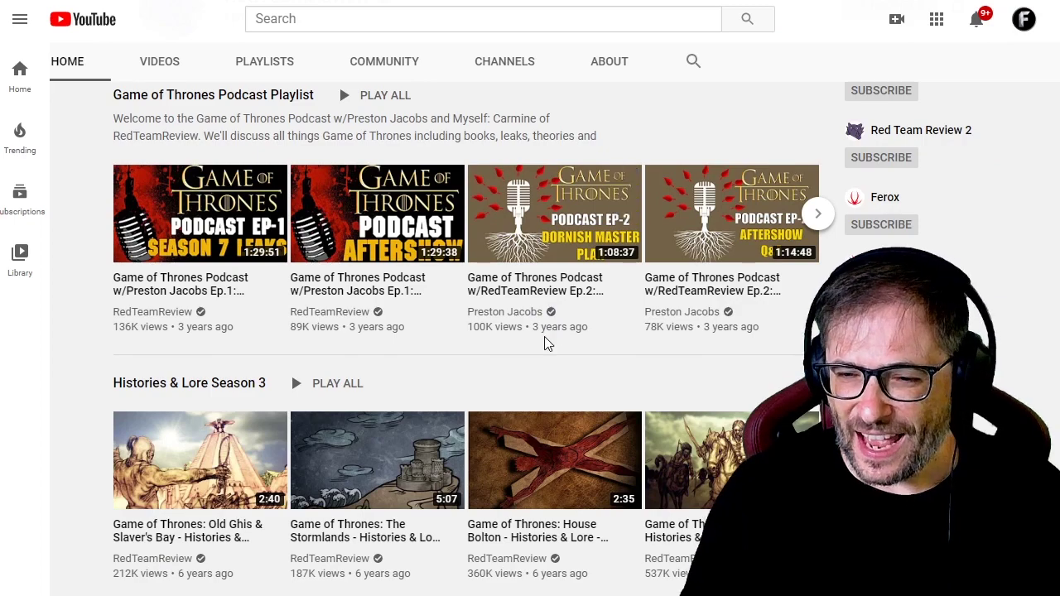
pyautogui.scroll(9, 544, 343)
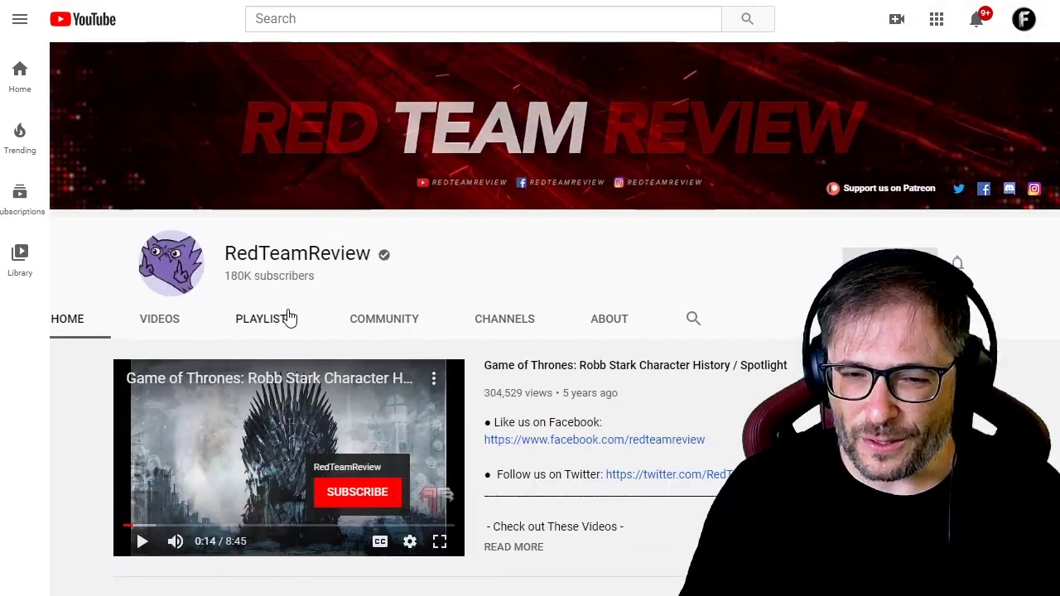
# Step: Open RedTeamReview's full list of uploaded videos and look through its older uploads
pyautogui.click(178, 323)
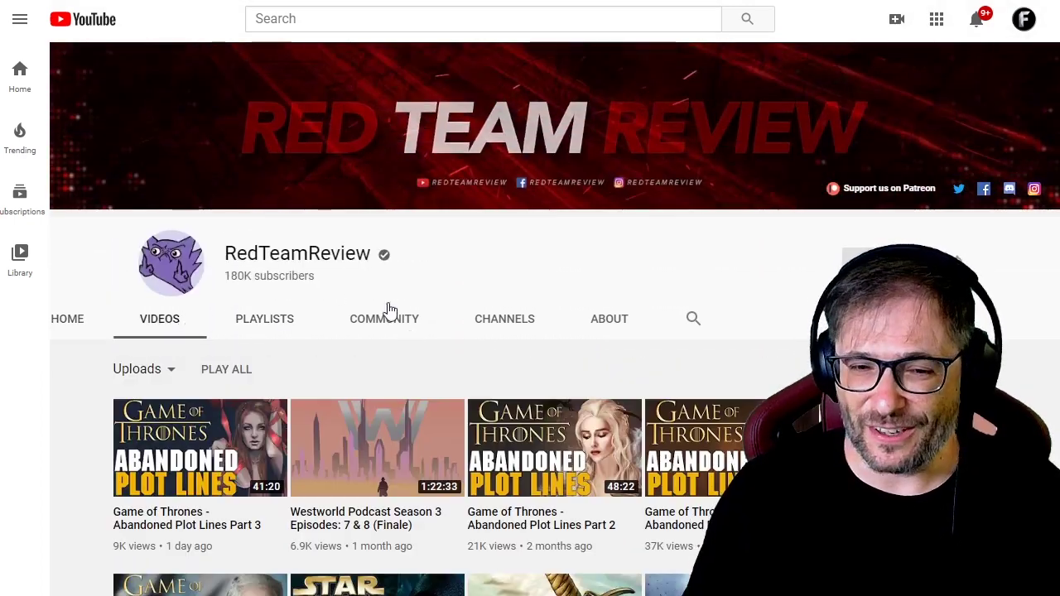
pyautogui.scroll(-6, 386, 310)
pyautogui.scroll(-4, 445, 317)
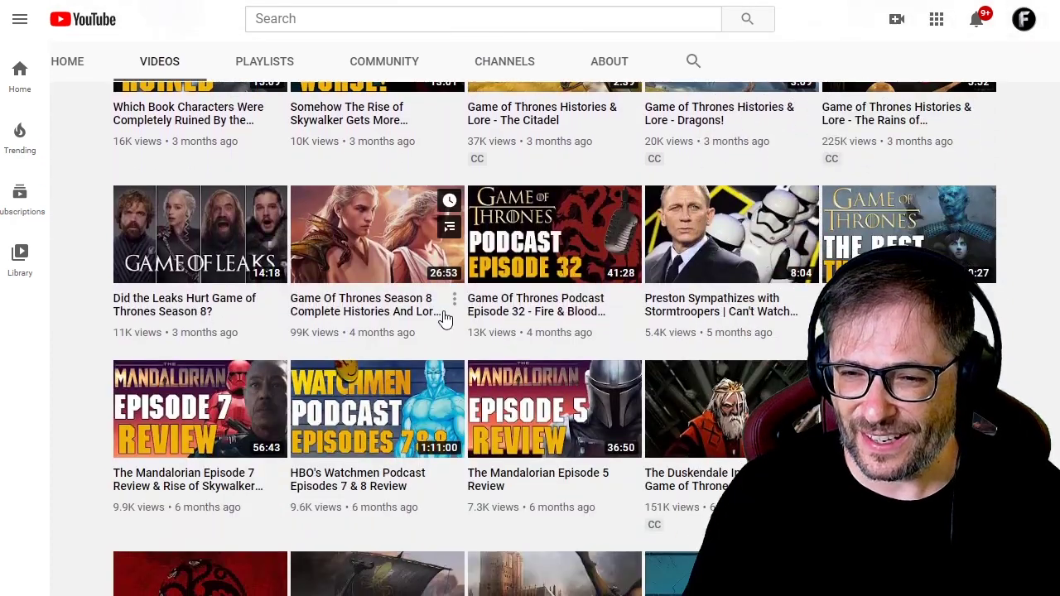
pyautogui.scroll(-2, 458, 323)
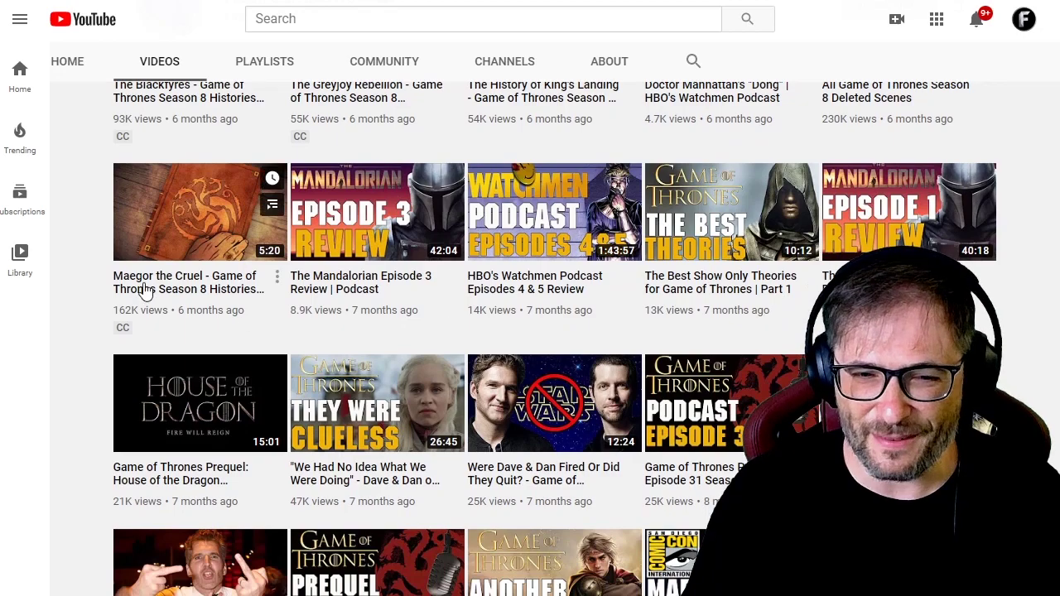
pyautogui.scroll(-2, 223, 300)
pyautogui.scroll(-7, 232, 302)
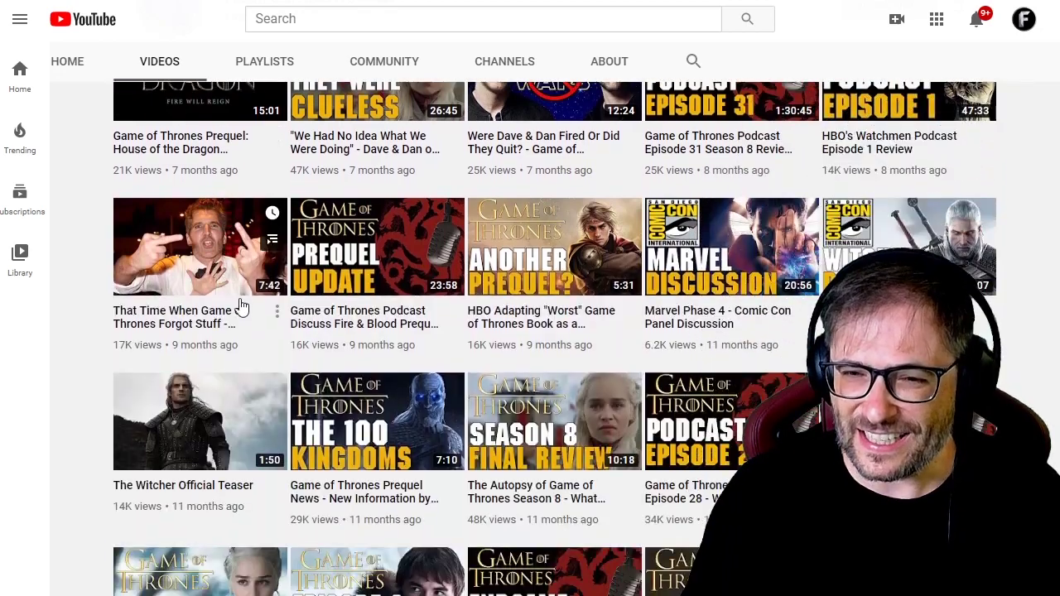
pyautogui.scroll(-7, 266, 321)
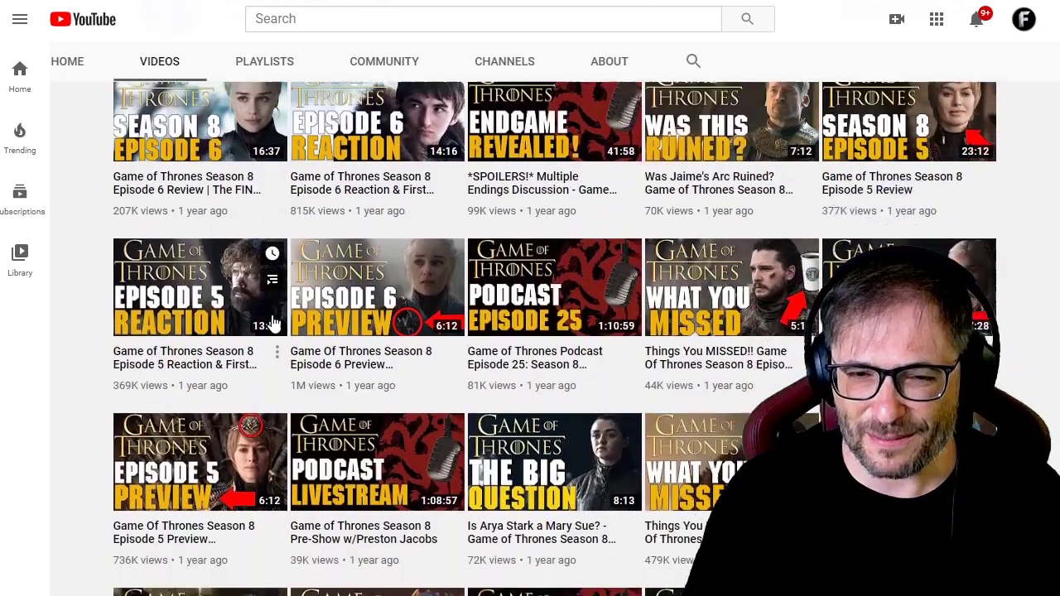
pyautogui.scroll(-4, 323, 327)
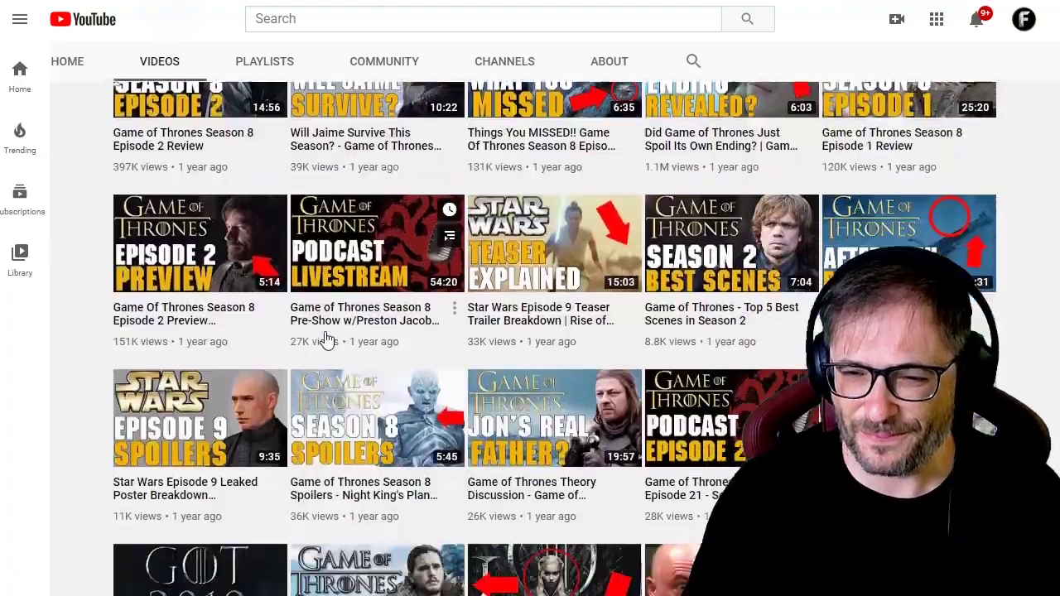
pyautogui.scroll(20, 331, 340)
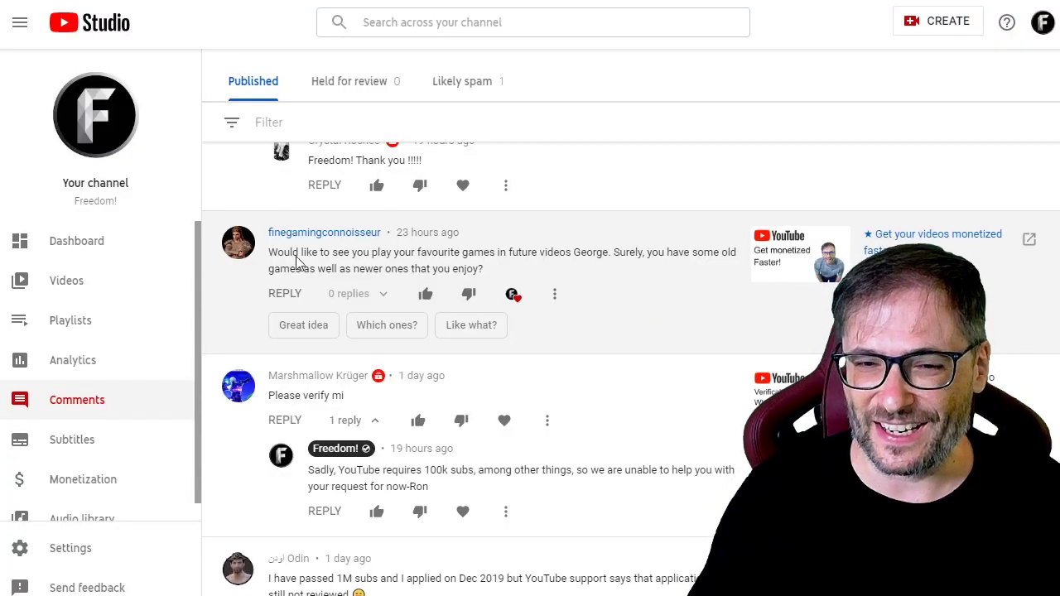
pyautogui.moveTo(278, 259); pyautogui.dragTo(613, 264)
pyautogui.click(615, 263)
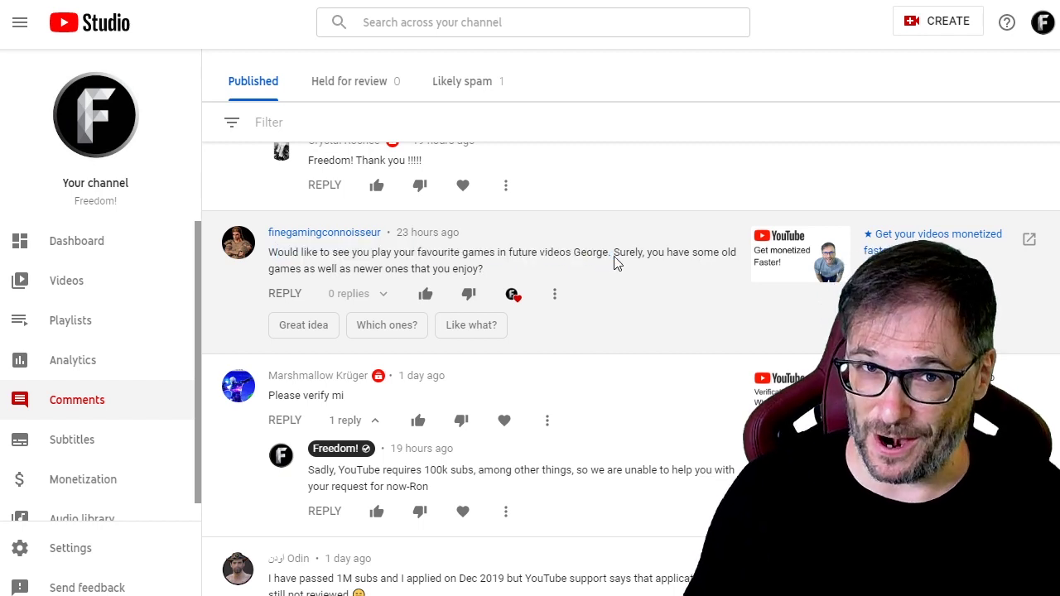
pyautogui.click(289, 236)
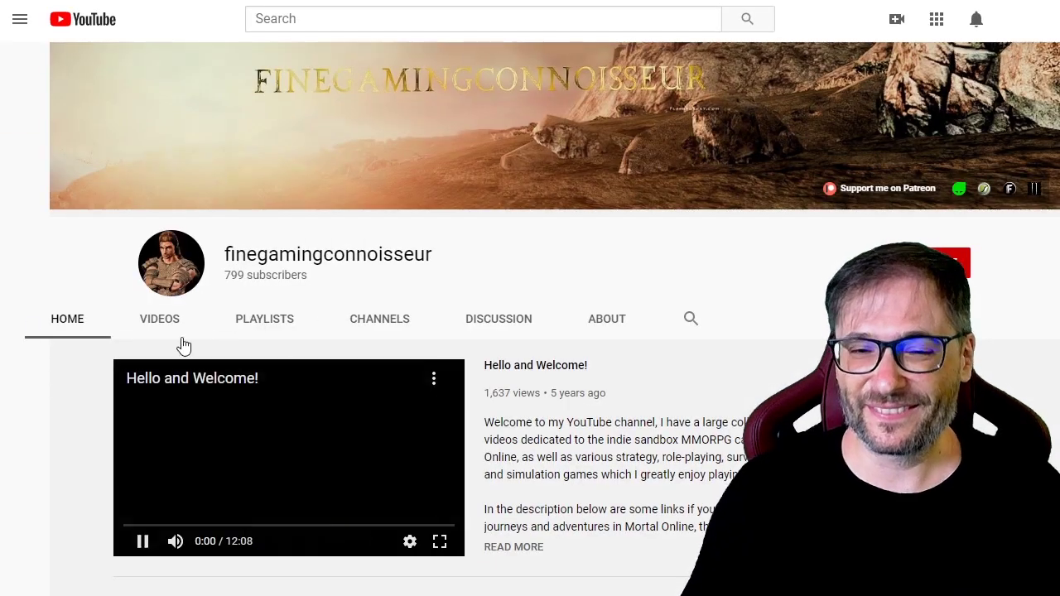
# Step: Play the "Hello and Welcome!" video on the finegamingconnoisseur channel, skip ahead to about 0:32 and pause it
pyautogui.scroll(-1, 555, 324)
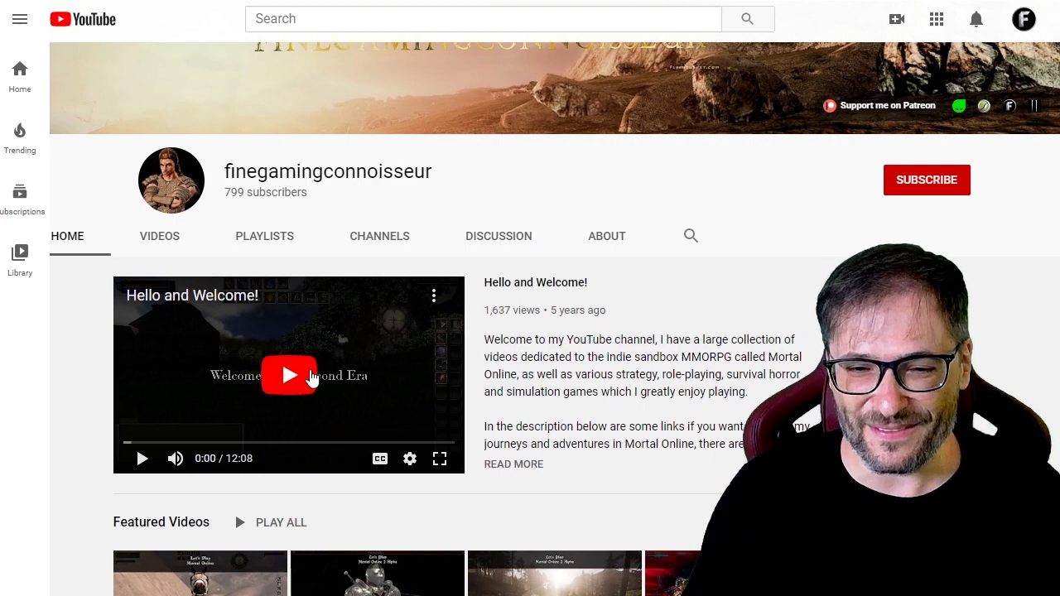
pyautogui.click(290, 376)
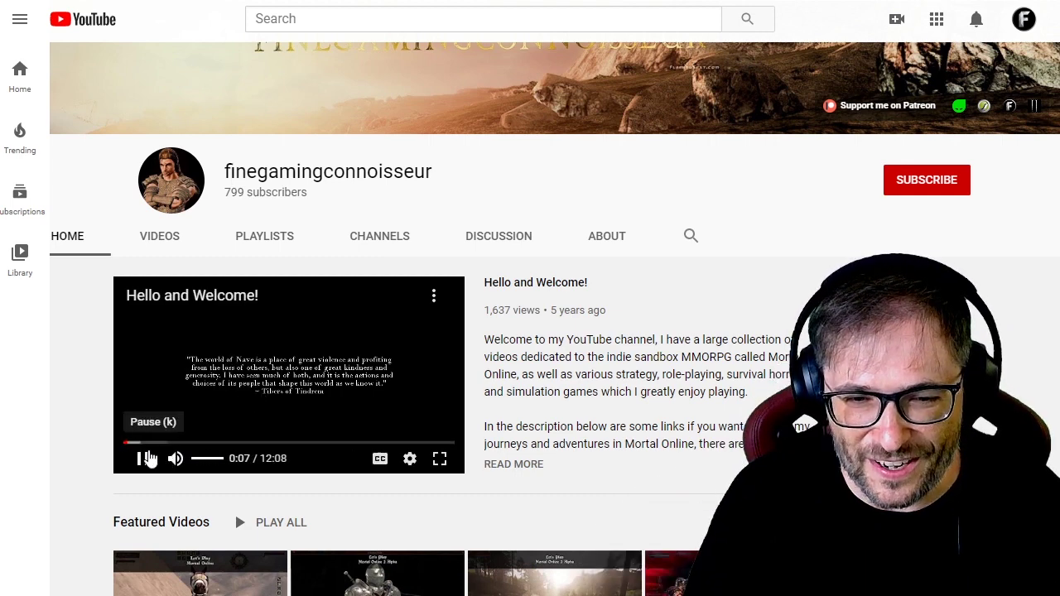
pyautogui.click(137, 444)
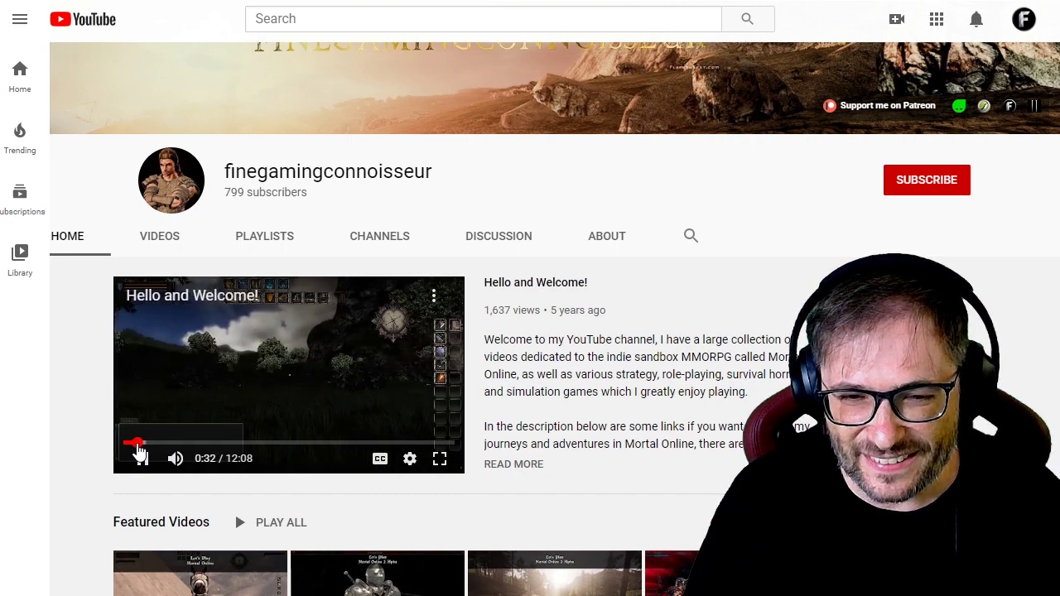
pyautogui.click(255, 379)
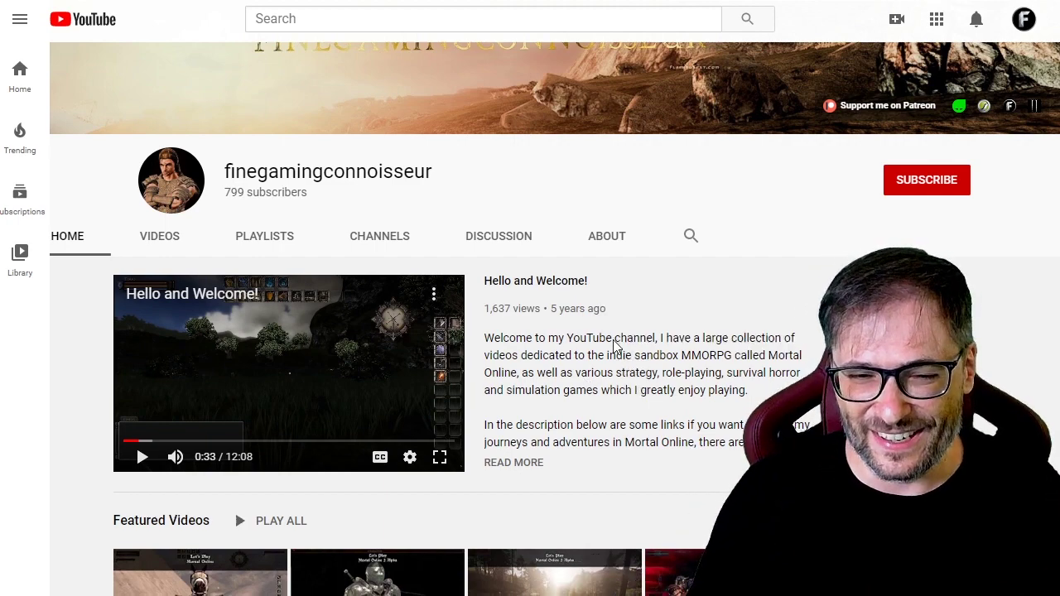
# Step: Look through the finegamingconnoisseur home page, including Uploads, Main Series, Other Games I Enjoy Playing and Popular uploads
pyautogui.scroll(-5, 610, 348)
pyautogui.scroll(-5, 617, 332)
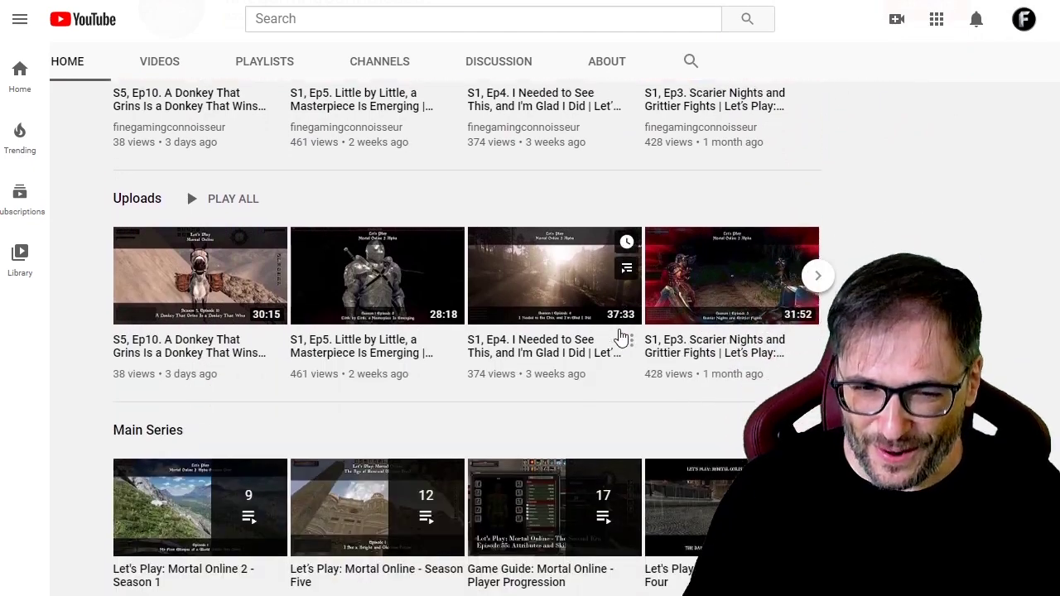
pyautogui.scroll(-3, 651, 348)
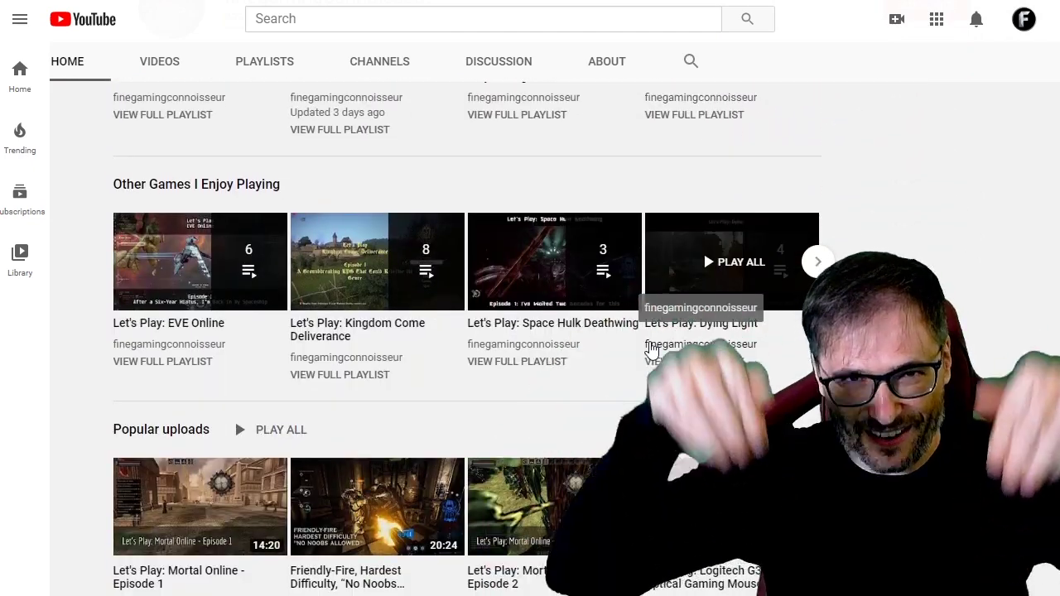
pyautogui.scroll(10, 642, 358)
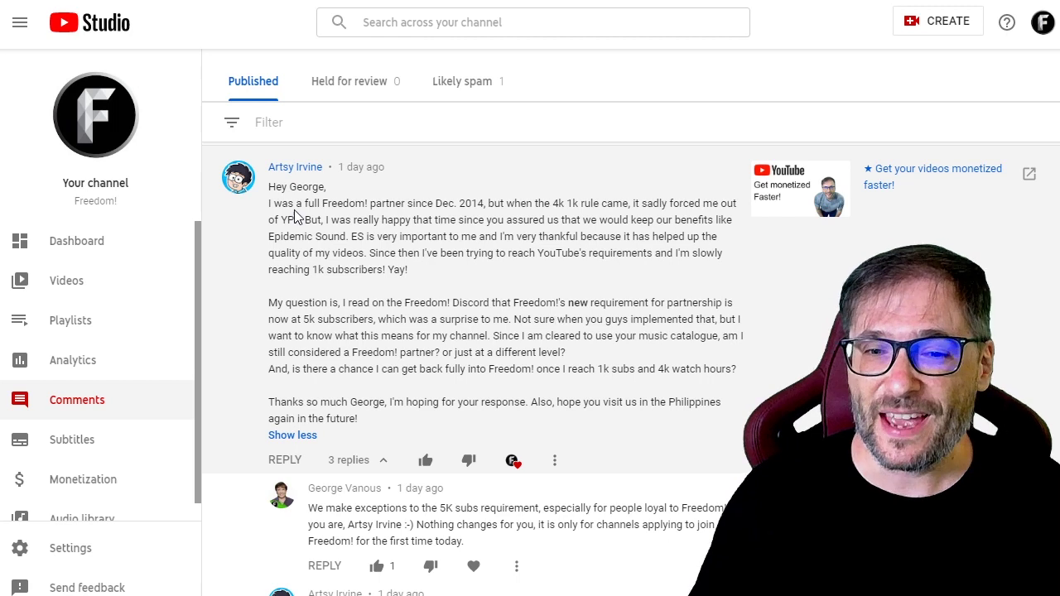
# Step: In YouTube Studio's comments, highlight the passages about being a Freedom! partner since Dec. 2014 and the new 5k-subscriber partnership requirement
pyautogui.moveTo(278, 208); pyautogui.dragTo(483, 205)
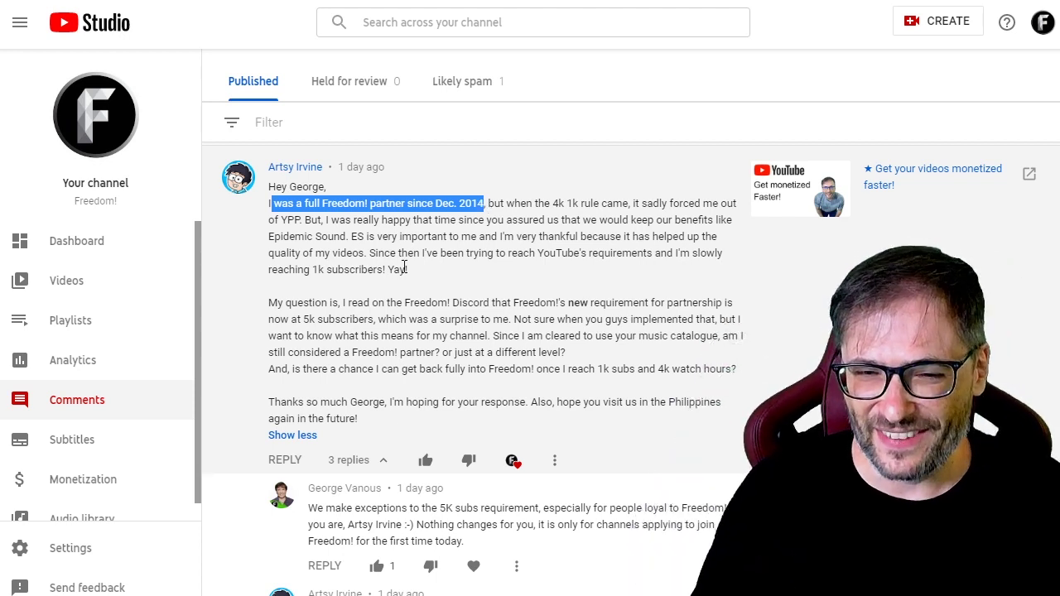
pyautogui.moveTo(329, 303); pyautogui.dragTo(717, 308)
pyautogui.moveTo(282, 326); pyautogui.dragTo(377, 318)
pyautogui.click(377, 317)
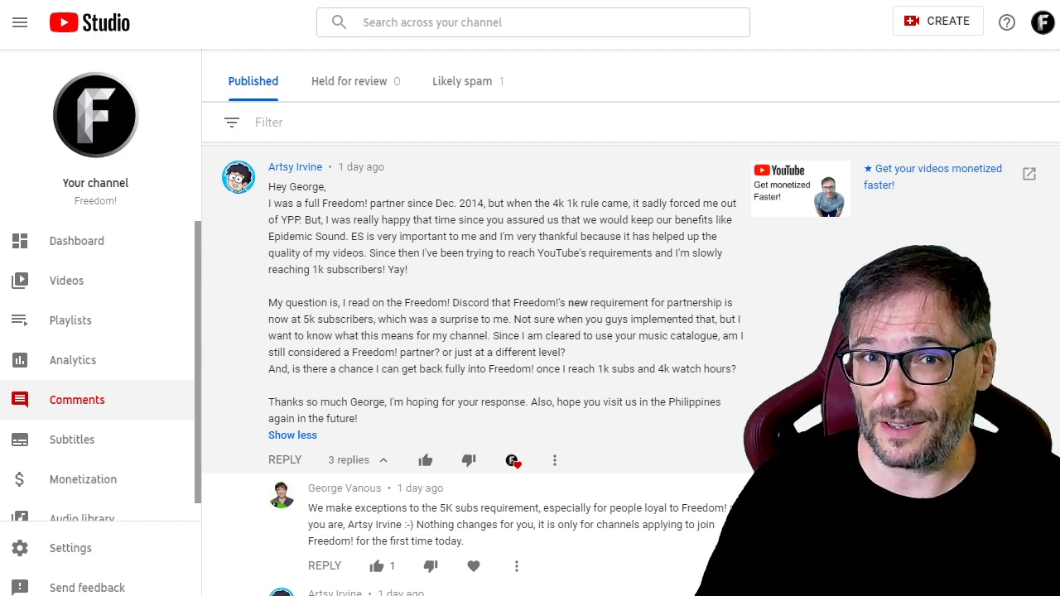
# Step: Highlight the reply about making exceptions to the 5K subs requirement for people loyal to Freedom!
pyautogui.scroll(-2, 446, 396)
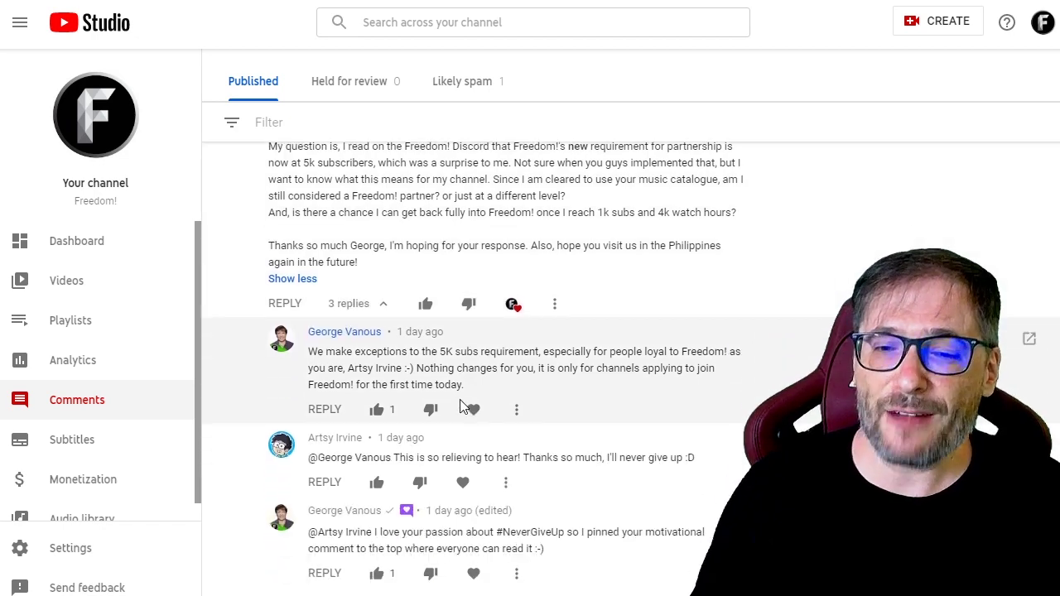
pyautogui.moveTo(319, 346); pyautogui.dragTo(737, 348)
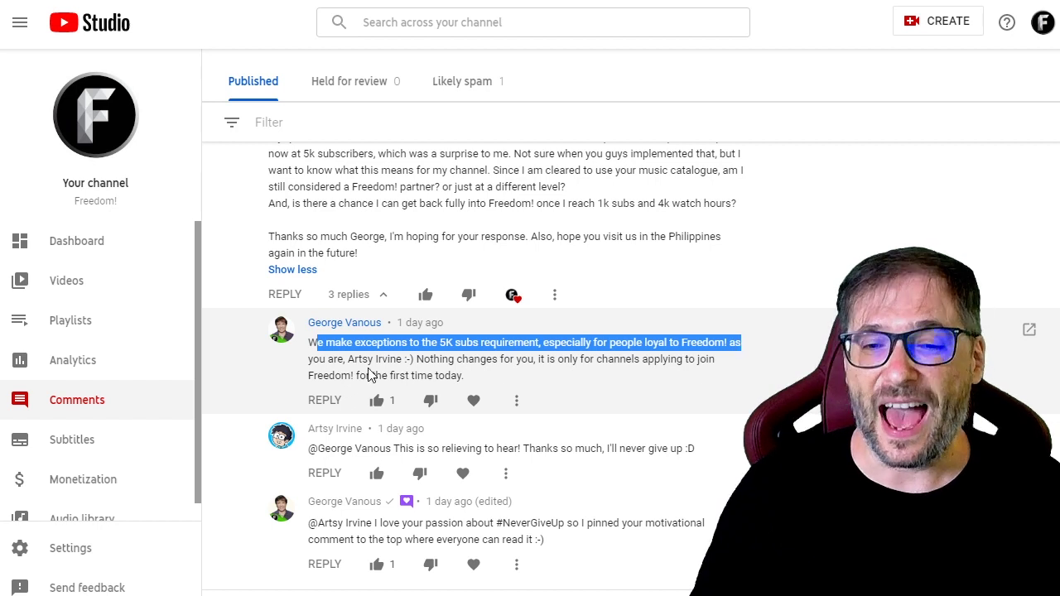
pyautogui.moveTo(346, 360); pyautogui.dragTo(630, 378)
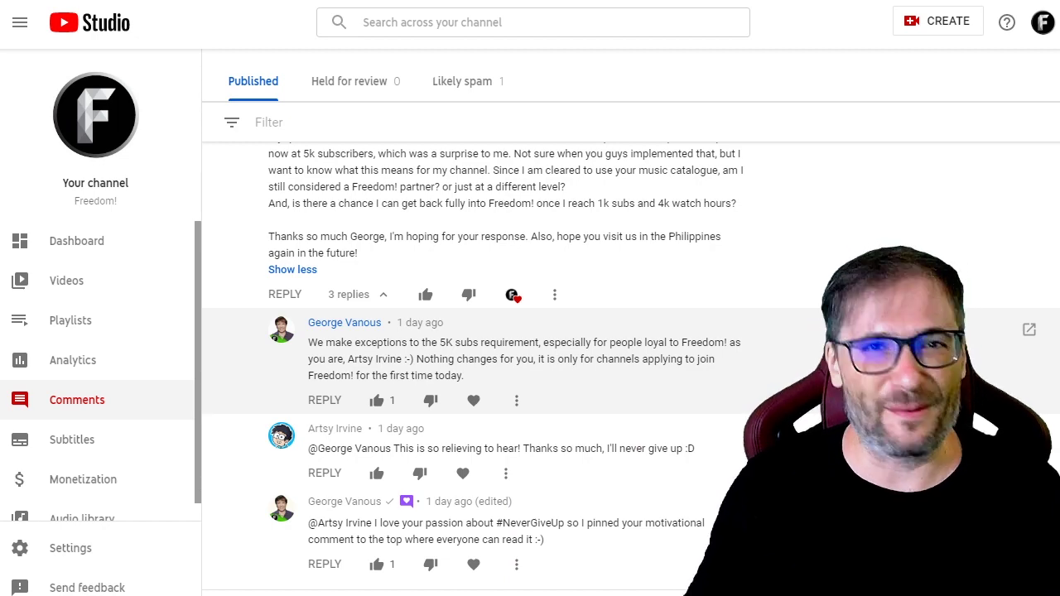
# Step: Open the channel of the Freedom! partner comment's author, play the start of "Bad Sleeping Habits (Part 1)" and pause it
pyautogui.scroll(2, 294, 189)
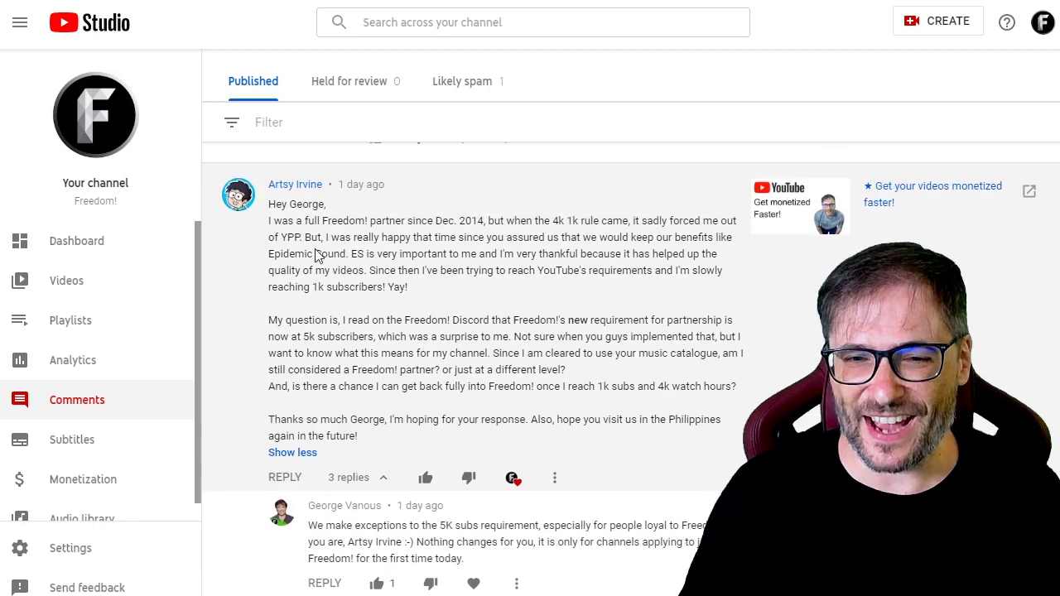
pyautogui.click(294, 189)
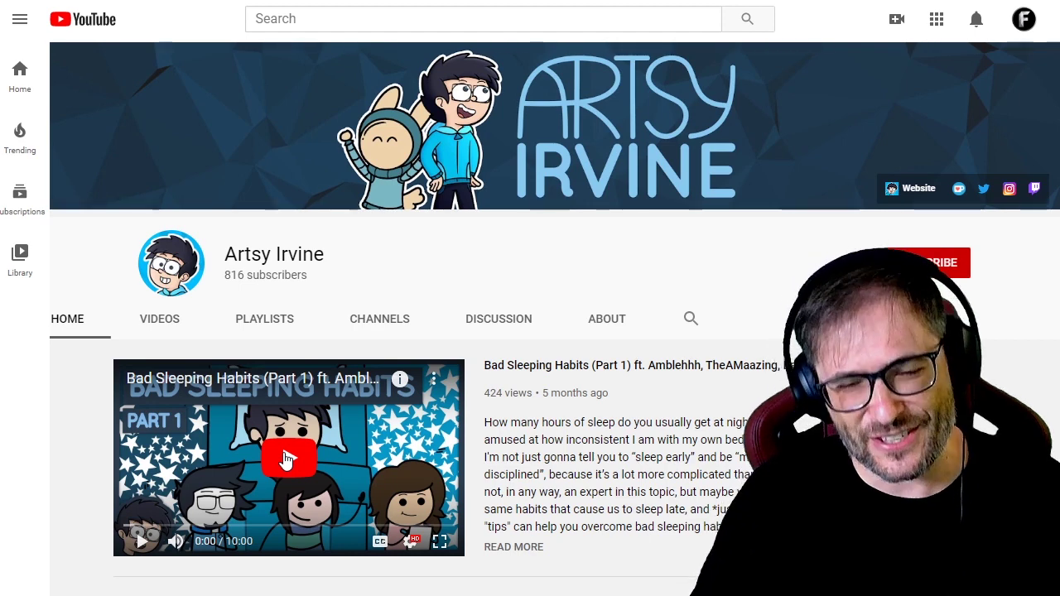
pyautogui.click(286, 461)
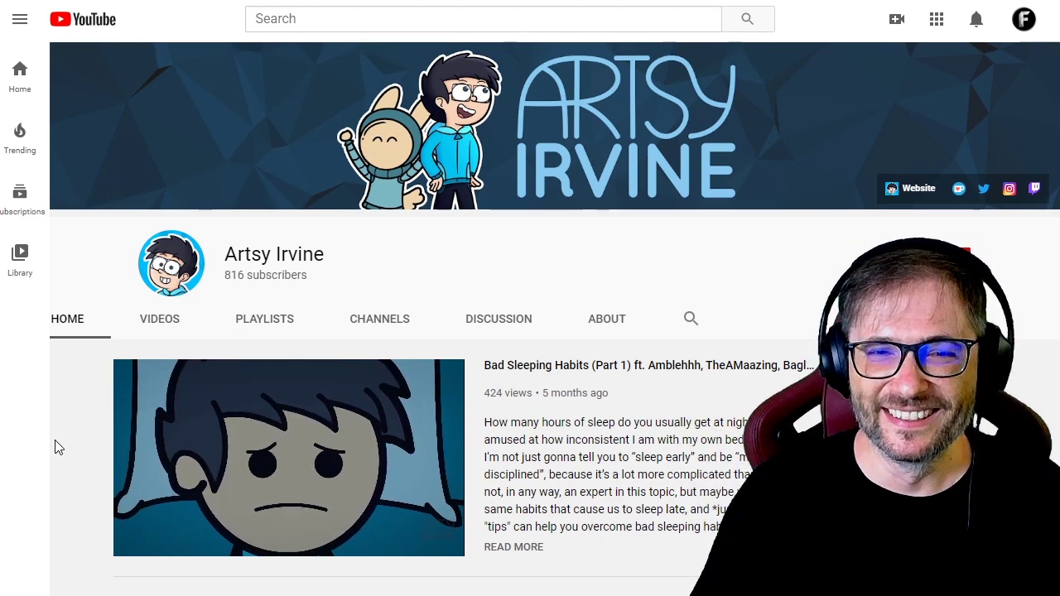
pyautogui.click(234, 443)
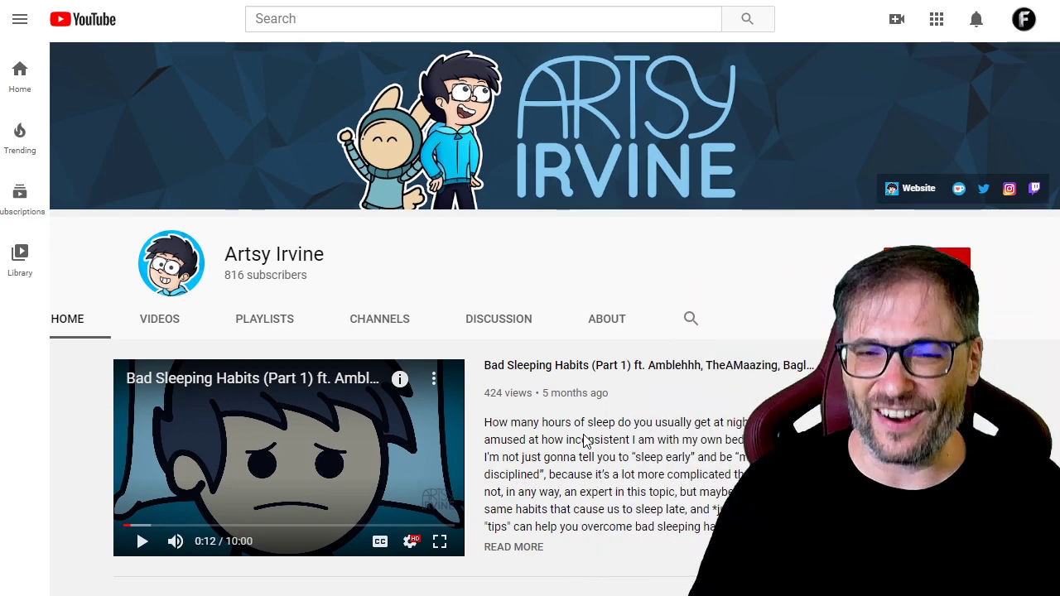
# Step: Look through the animation channel's home page, including Uploads, Popular uploads and the Speed Arts section
pyautogui.scroll(-8, 670, 414)
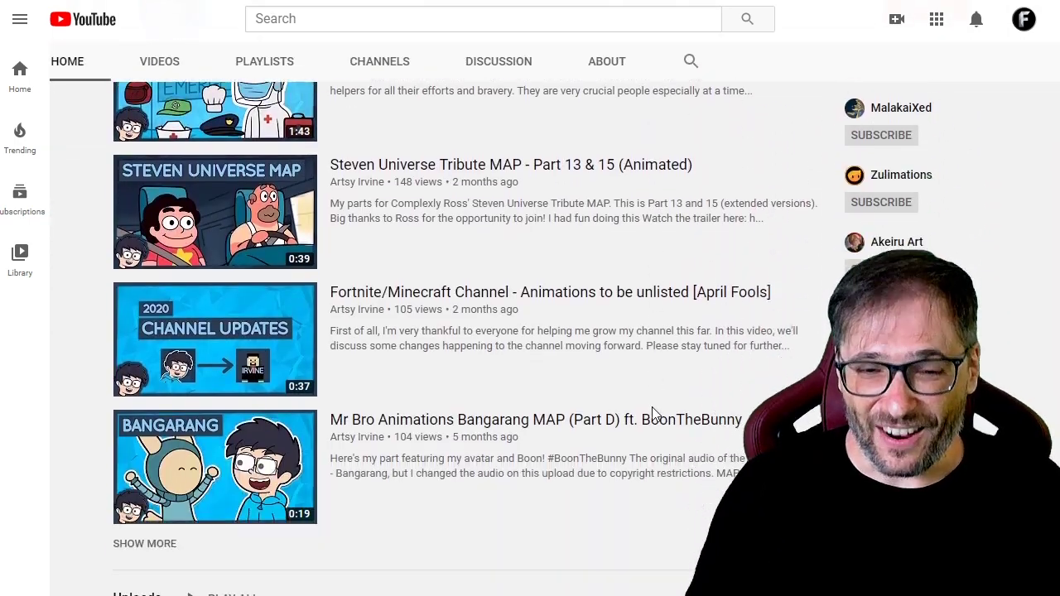
pyautogui.scroll(-5, 654, 405)
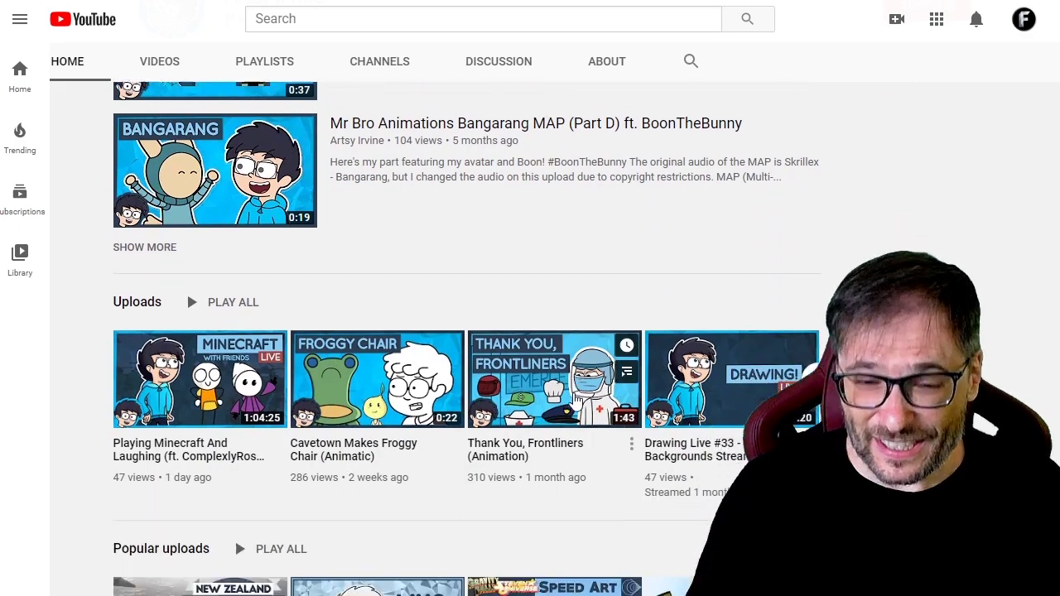
pyautogui.scroll(-3, 588, 404)
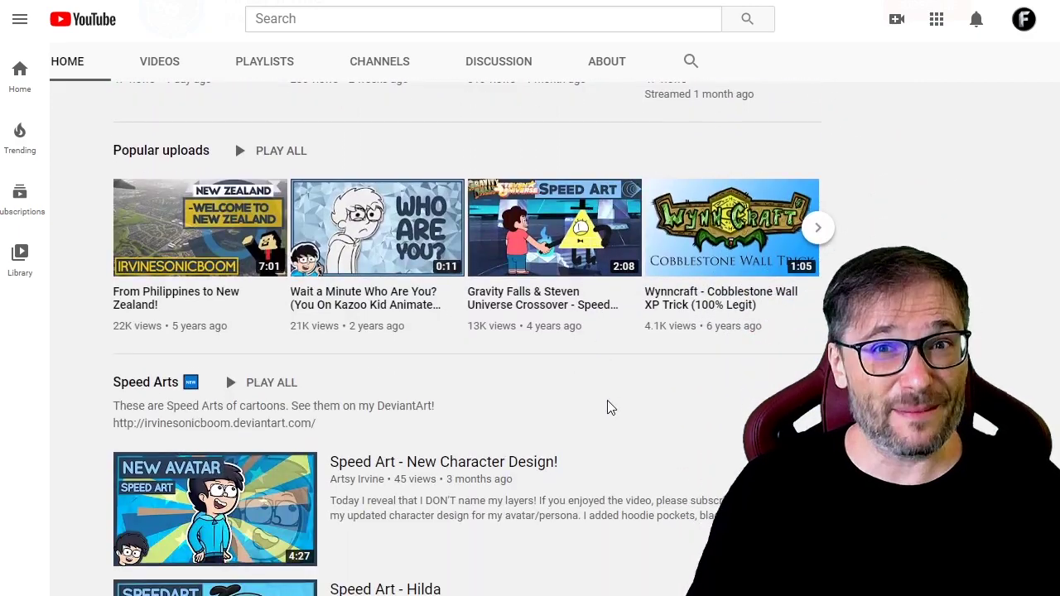
pyautogui.scroll(-5, 610, 407)
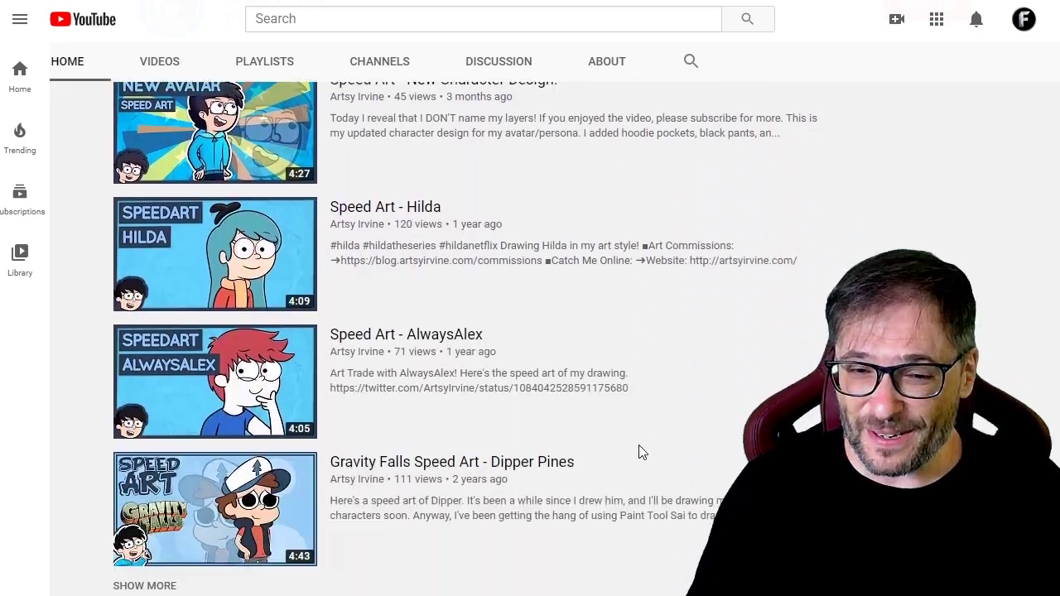
pyautogui.scroll(-1, 642, 452)
# Step: Open the animation channel's full list of uploaded videos and look at its most recent uploads
pyautogui.scroll(14, 638, 450)
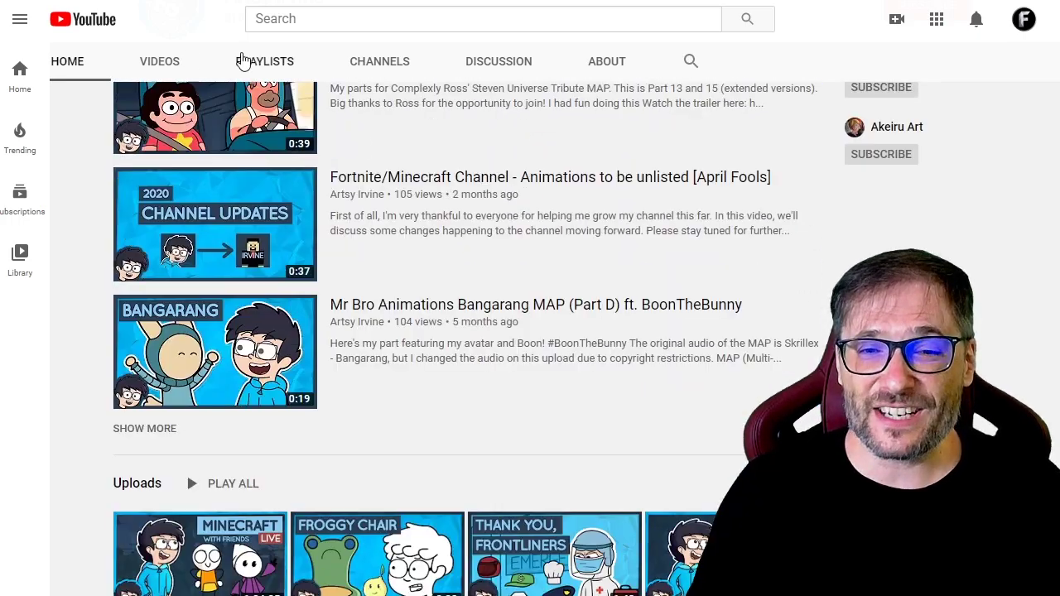
pyautogui.click(165, 63)
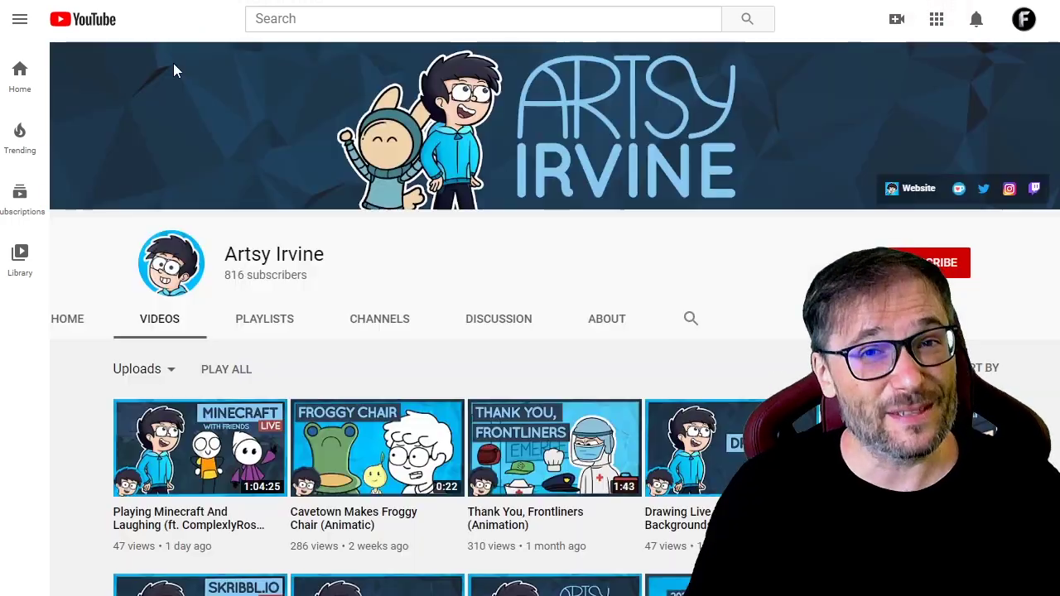
pyautogui.scroll(-1, 525, 367)
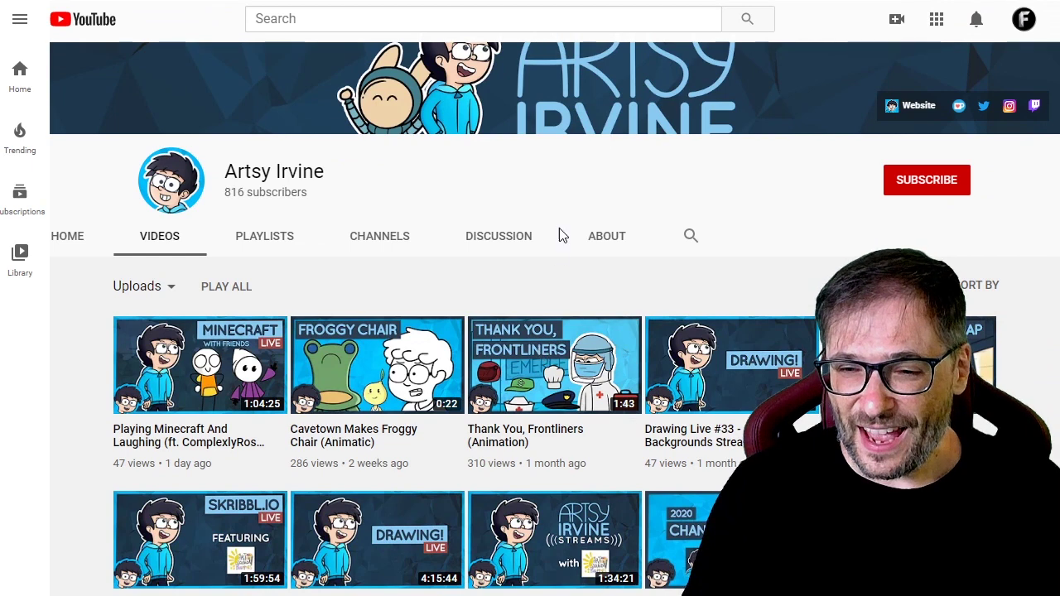